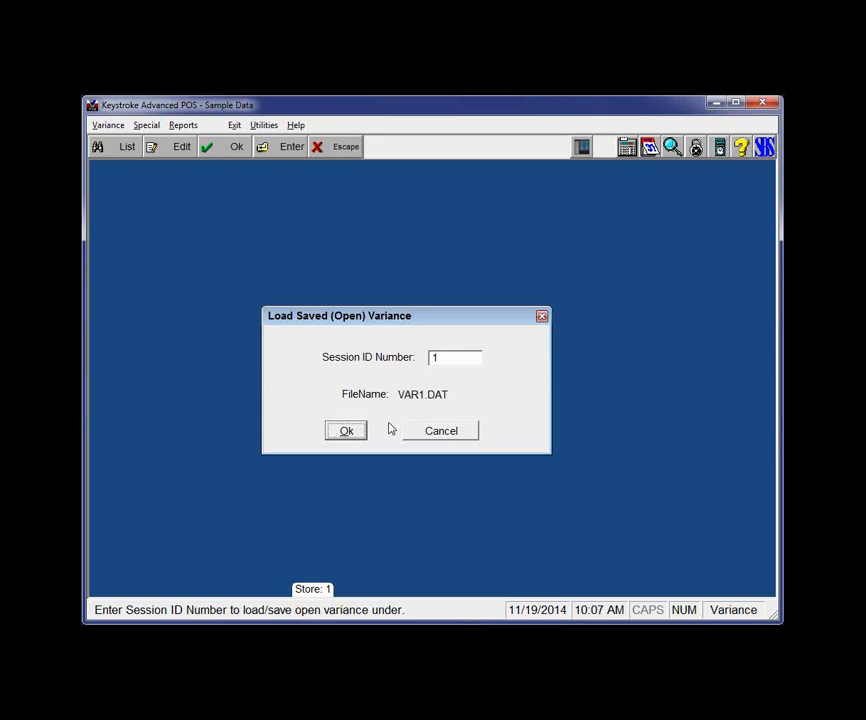
Step: Load open variance session 1 and set the Entry Field parameter to Stock Number
{"action": "left_click", "coordinate": [344, 431]}
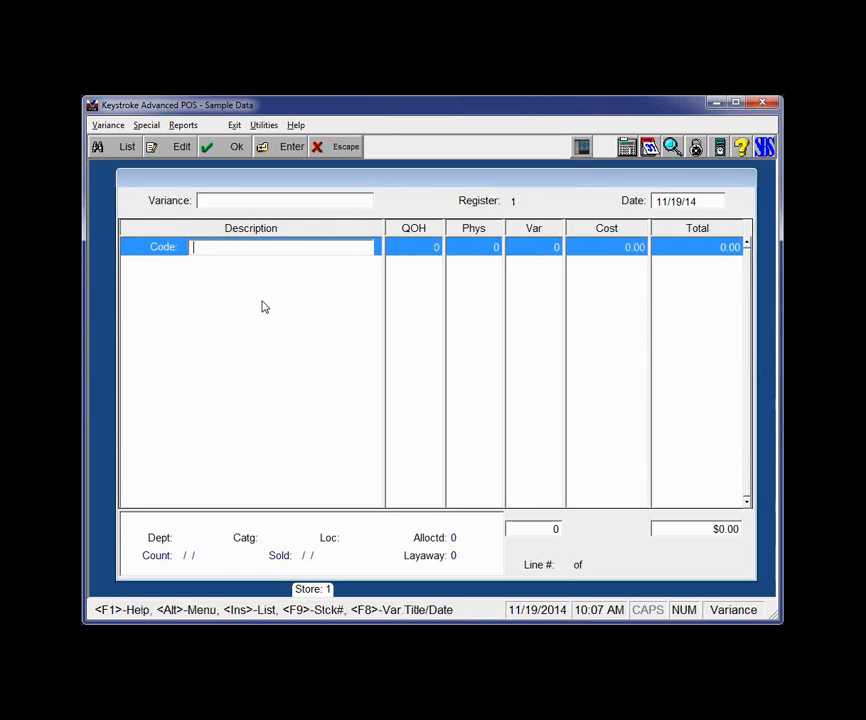
{"action": "left_click", "coordinate": [107, 125]}
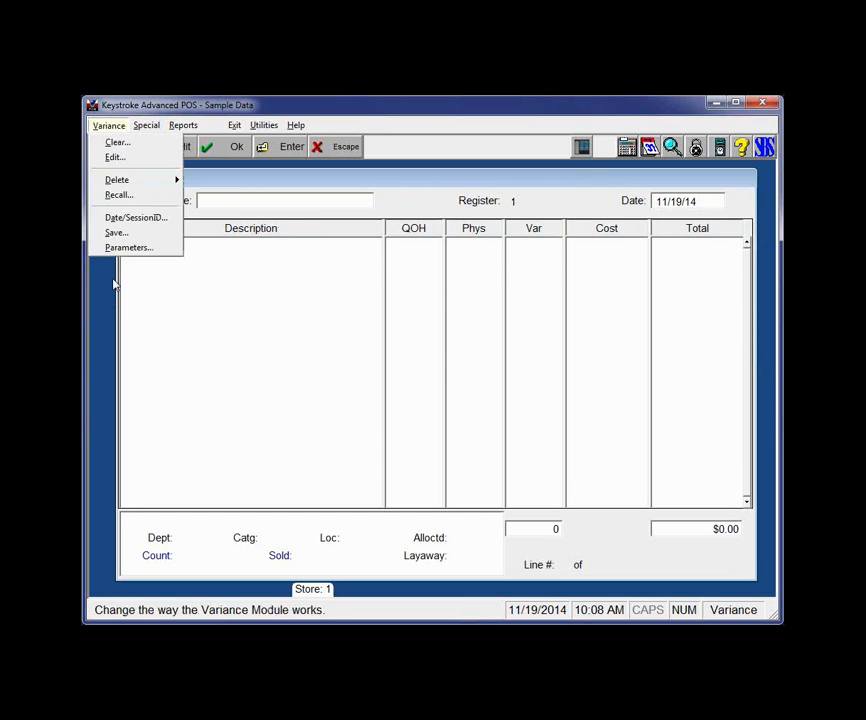
{"action": "left_click", "coordinate": [128, 247]}
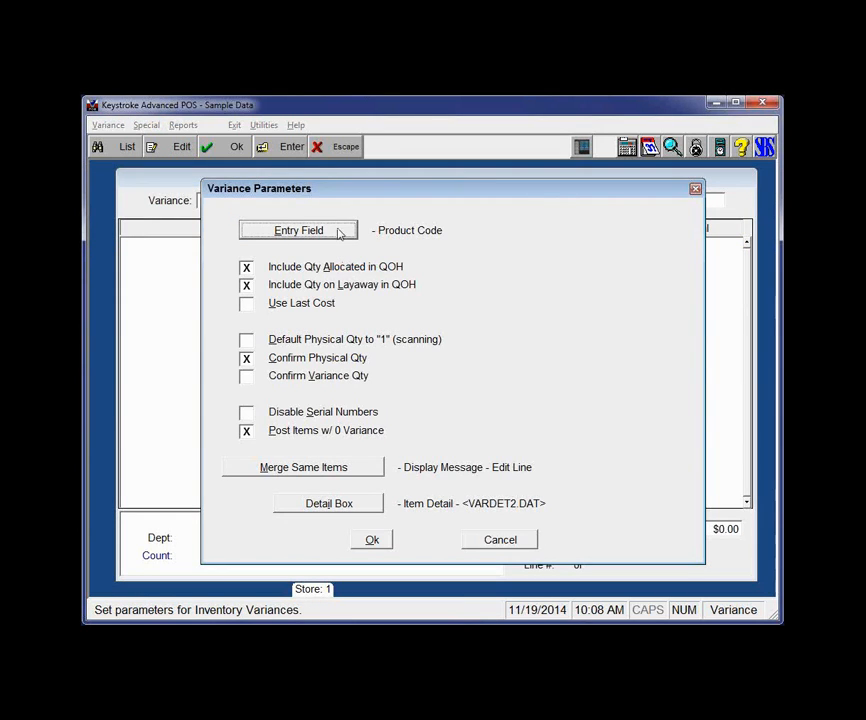
{"action": "left_click", "coordinate": [339, 233]}
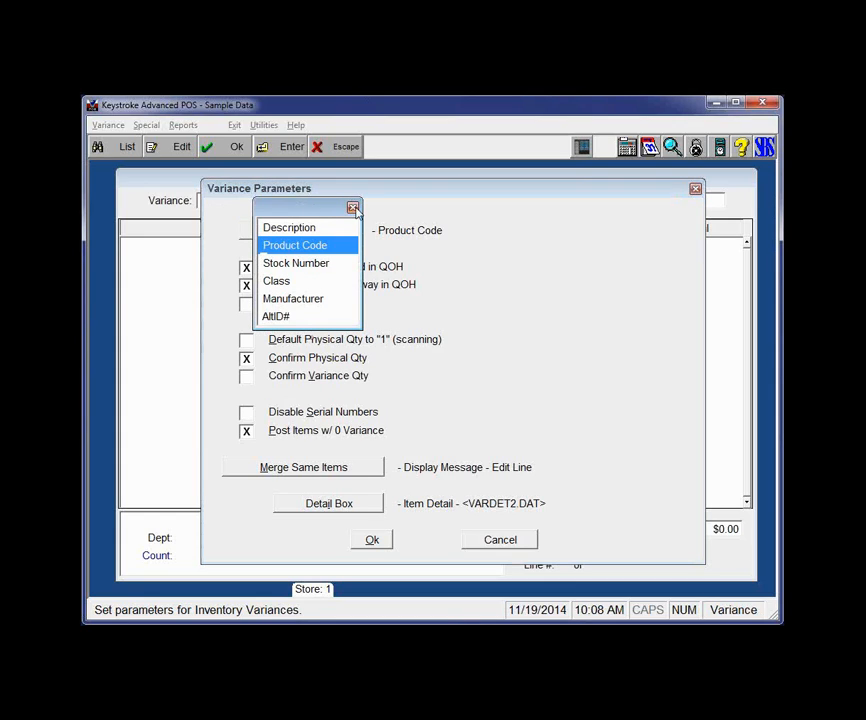
{"action": "left_click", "coordinate": [318, 265]}
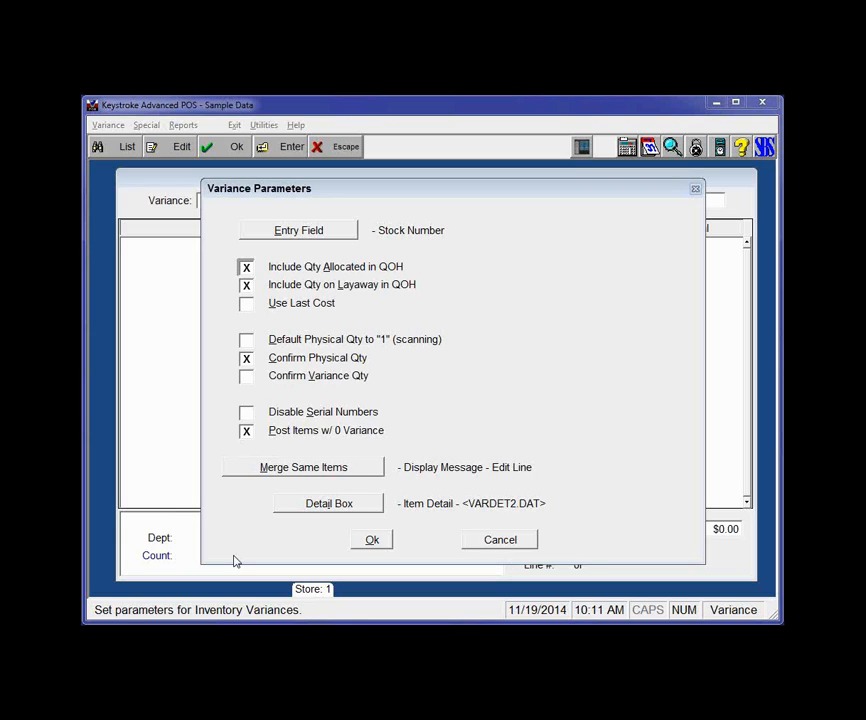
Step: Review the Merge Same Items choices, keep Item Detail for the detail box, and accept the variance parameters
{"action": "left_click", "coordinate": [342, 470]}
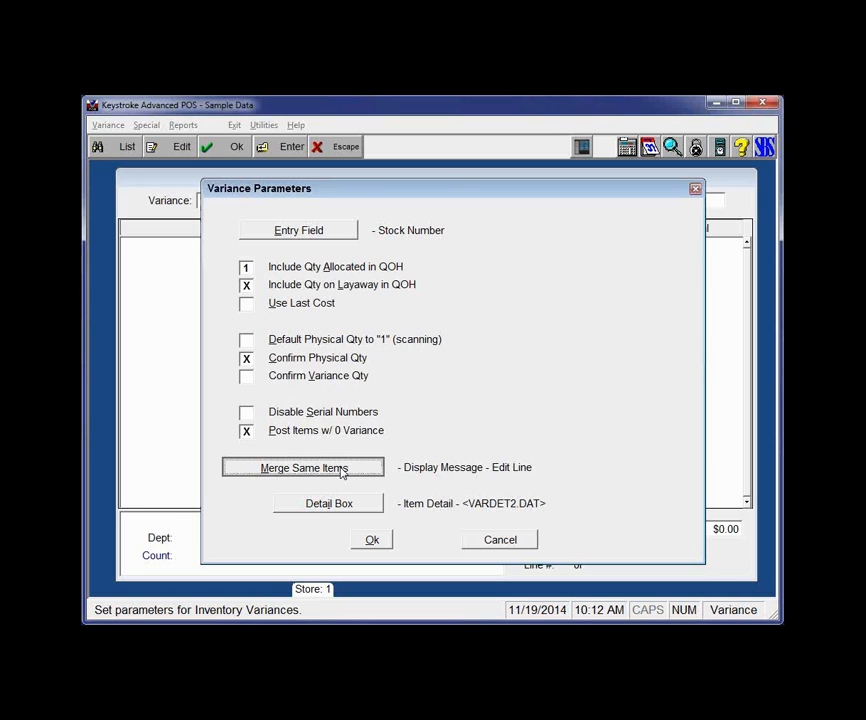
{"action": "left_click", "coordinate": [342, 470]}
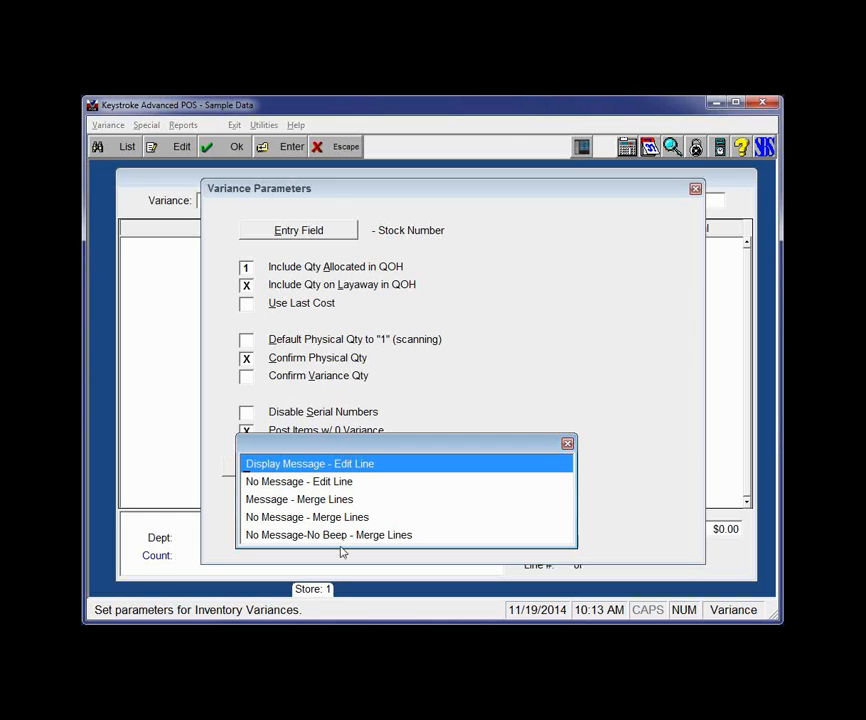
{"action": "key", "text": "Escape"}
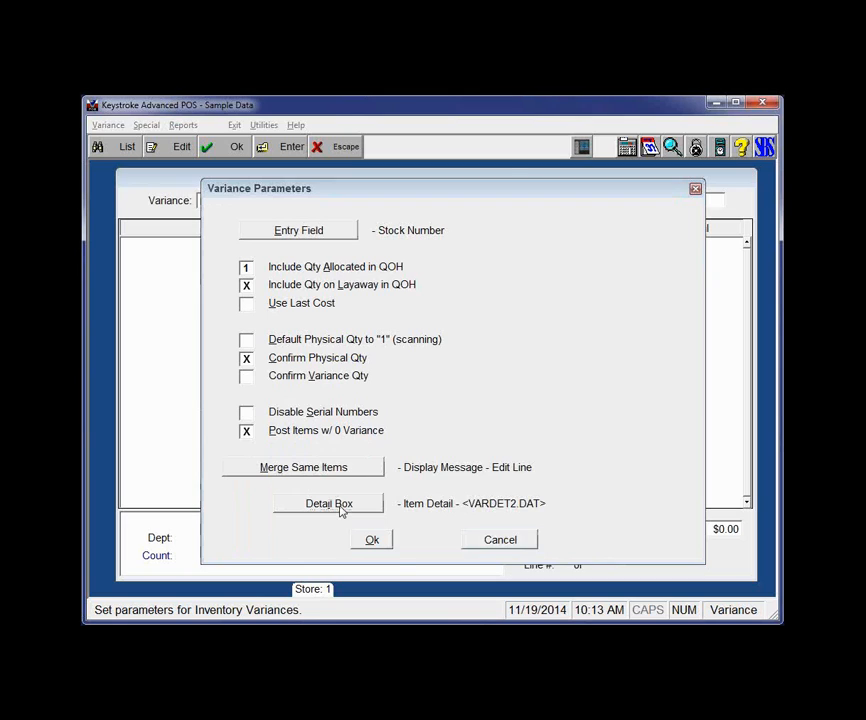
{"action": "left_click", "coordinate": [340, 506]}
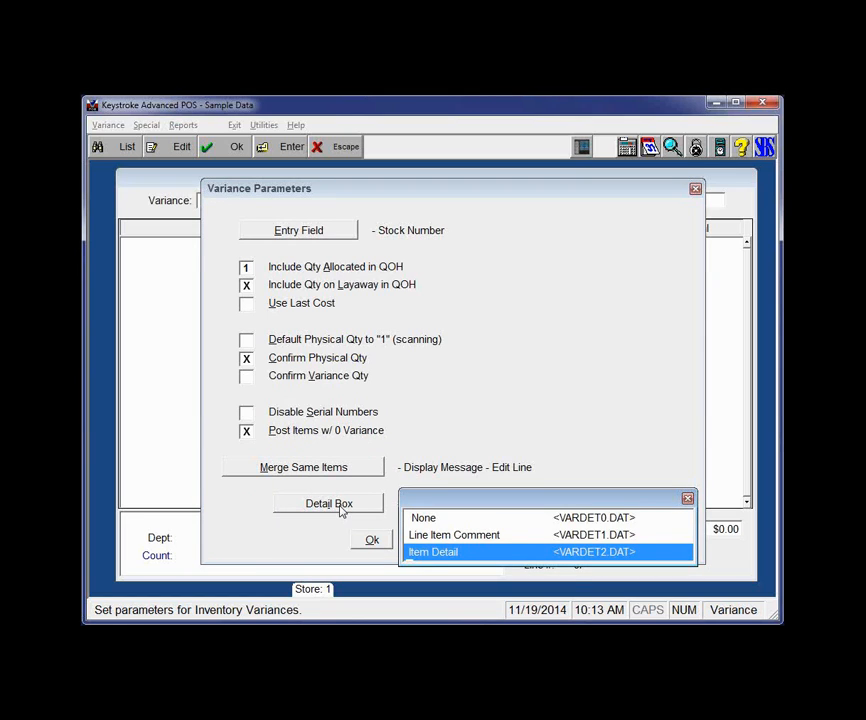
{"action": "key", "text": "Return"}
{"action": "left_click", "coordinate": [366, 540]}
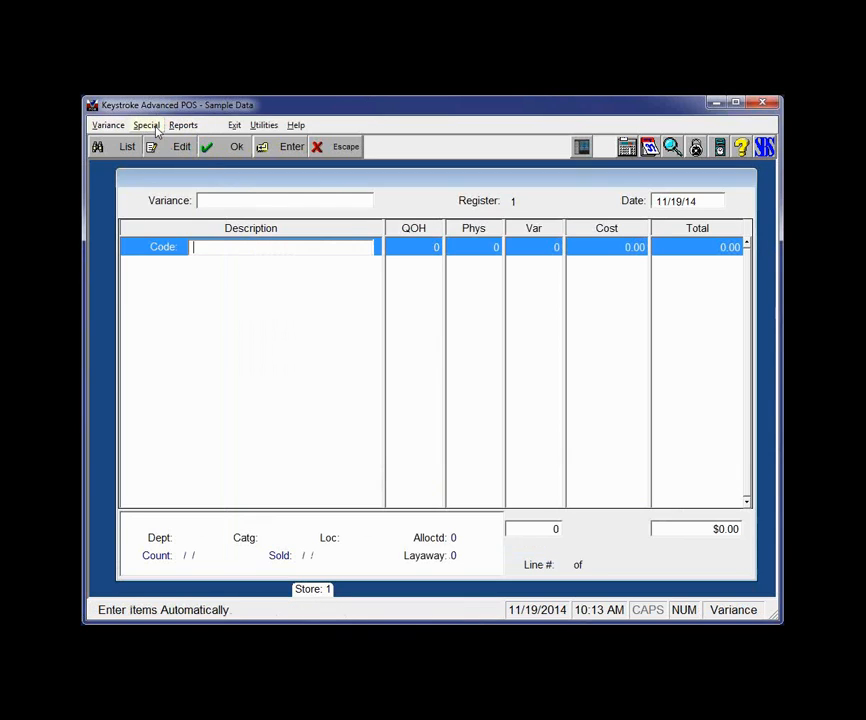
Step: Title the variance "Full Inventory count" and return to the line items
{"action": "left_click", "coordinate": [237, 204]}
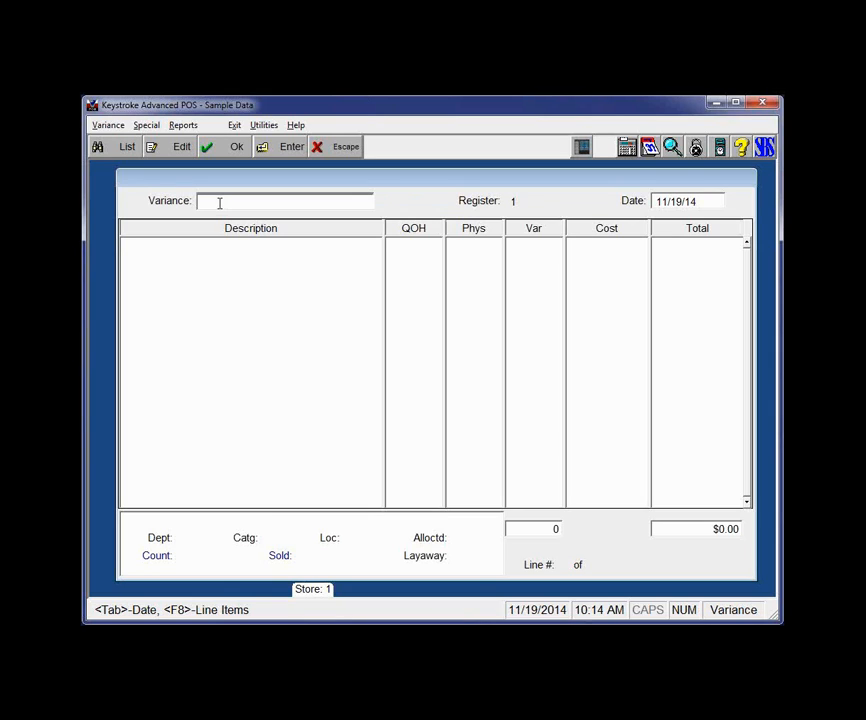
{"action": "type", "text": "Full Inventory coun"}
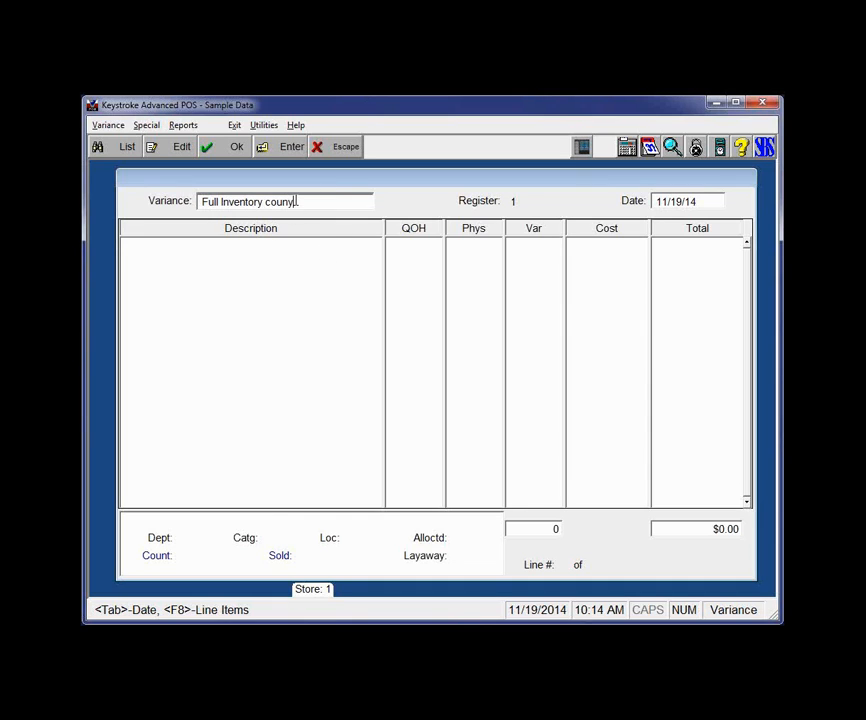
{"action": "type", "text": "t"}
{"action": "left_click", "coordinate": [196, 252]}
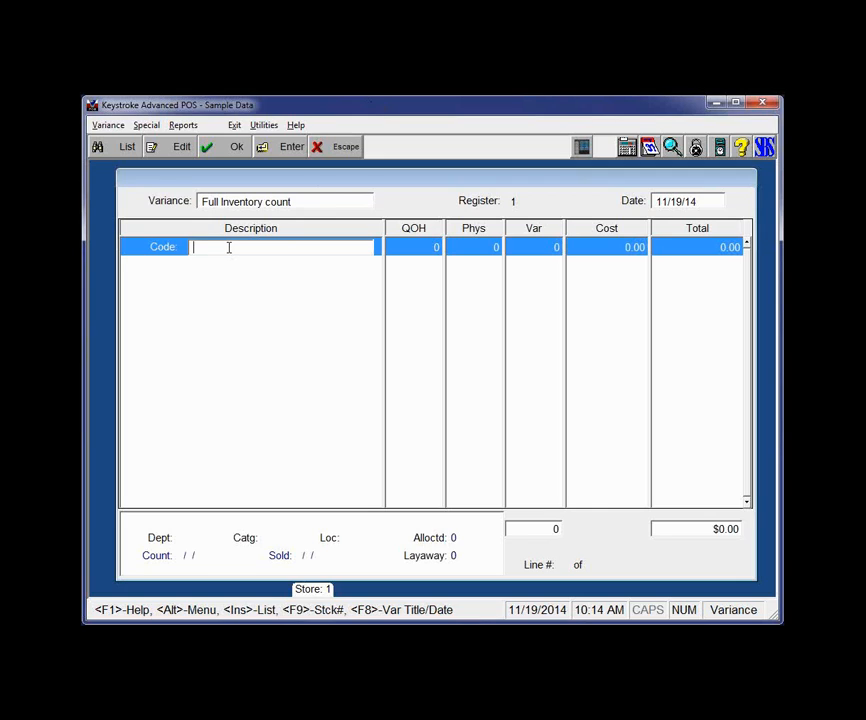
Step: Auto-fill the variance with inventory items matching Bulk 0 and Service 0
{"action": "left_click", "coordinate": [147, 126]}
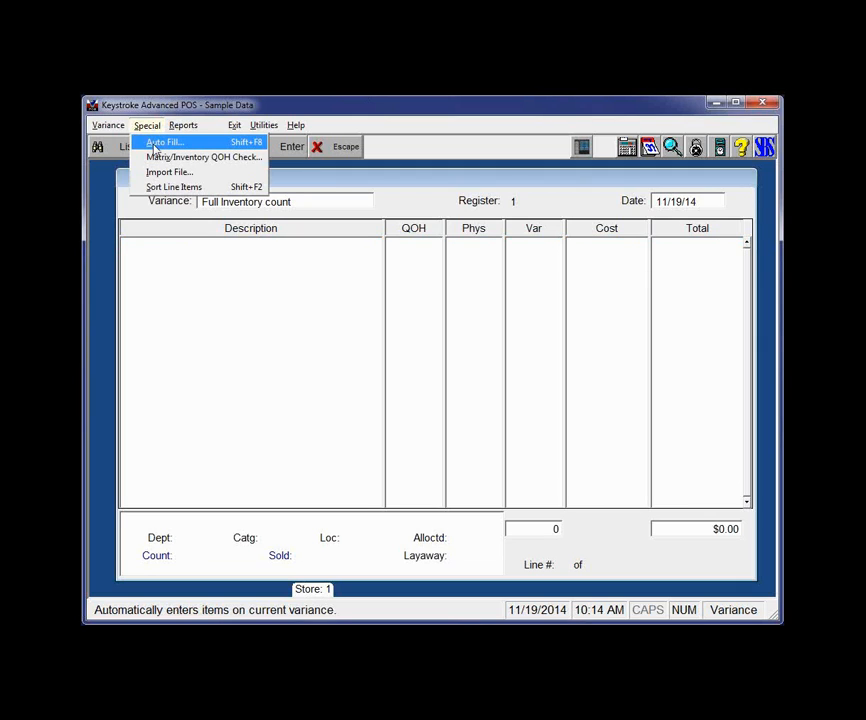
{"action": "left_click", "coordinate": [155, 143]}
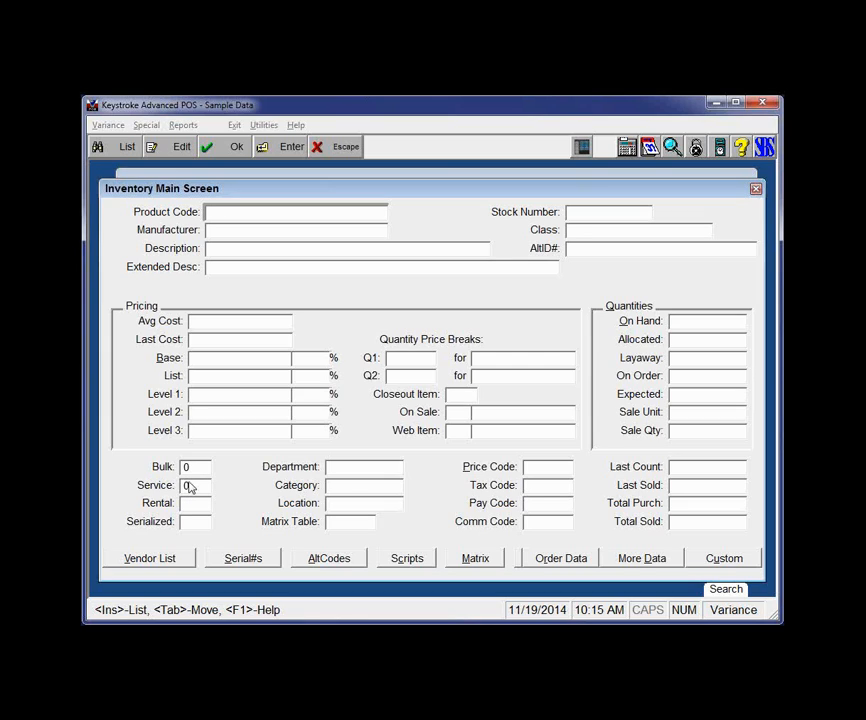
{"action": "left_click", "coordinate": [195, 486]}
{"action": "type", "text": "1"}
{"action": "key", "text": "Tab"}
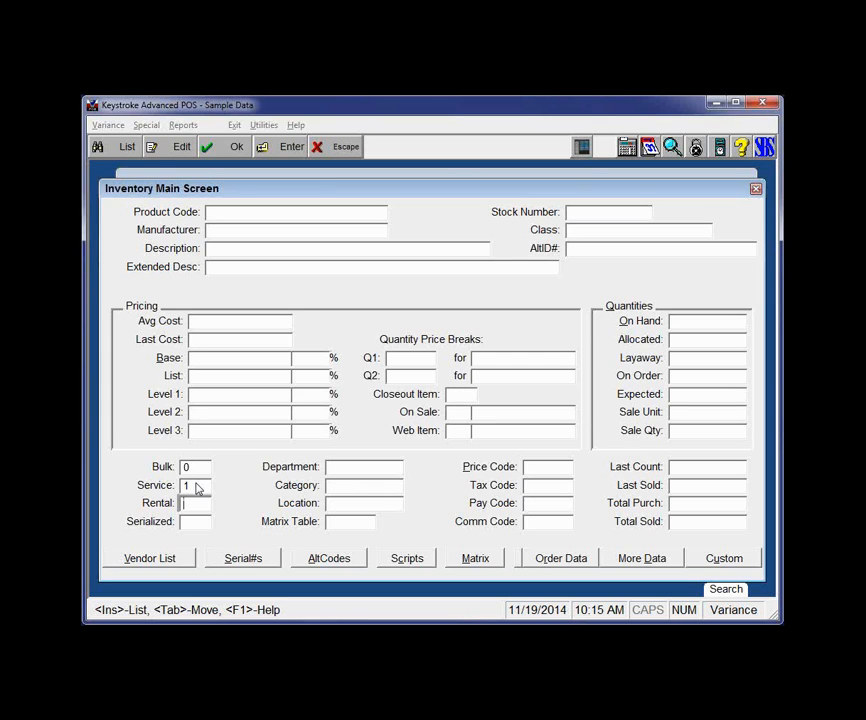
{"action": "left_click", "coordinate": [197, 485]}
{"action": "type", "text": "0"}
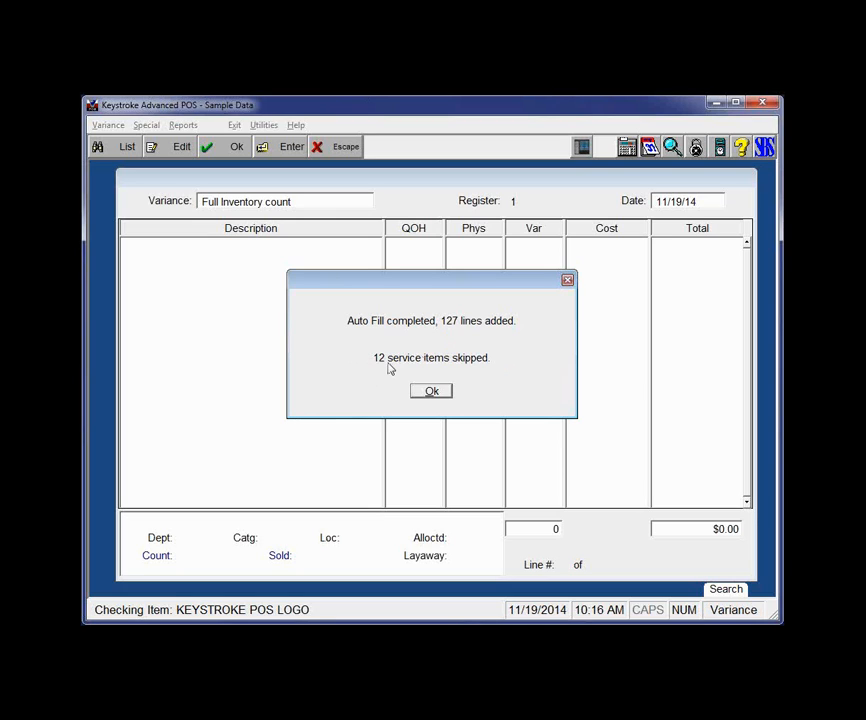
{"action": "left_click", "coordinate": [428, 391]}
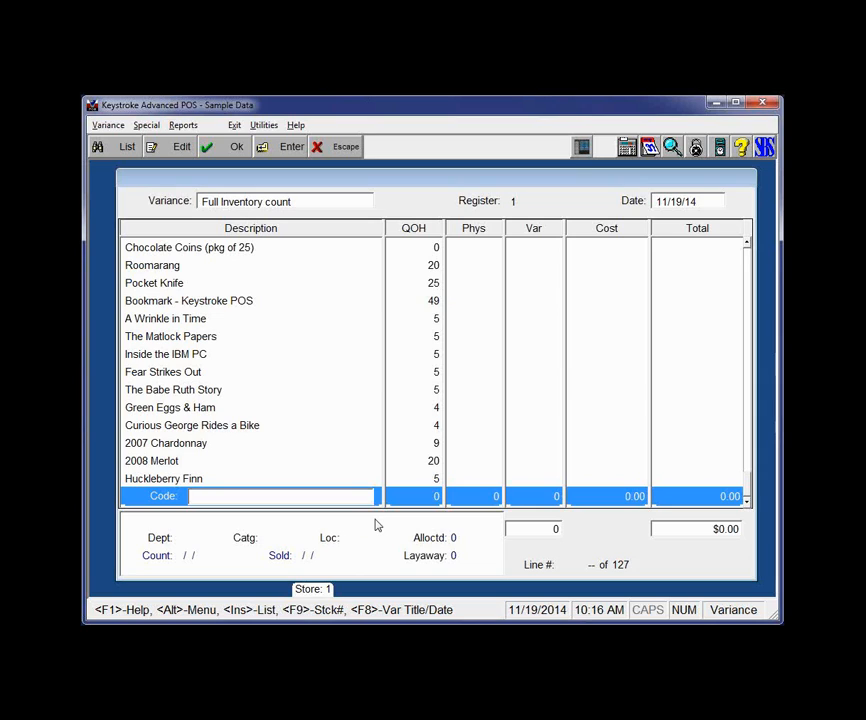
Step: Browse upward through the auto-filled line items to the A Wrinkle in Time line
{"action": "key", "text": "Up"}
{"action": "key", "text": "Up"}
{"action": "key", "text": "Up"}
{"action": "key", "text": "Up"}
{"action": "key", "text": "Up"}
{"action": "key", "text": "Up"}
{"action": "key", "text": "Up"}
{"action": "key", "text": "Up"}
{"action": "key", "text": "Up"}
{"action": "key", "text": "Up"}
{"action": "key", "text": "Up"}
{"action": "key", "text": "Up"}
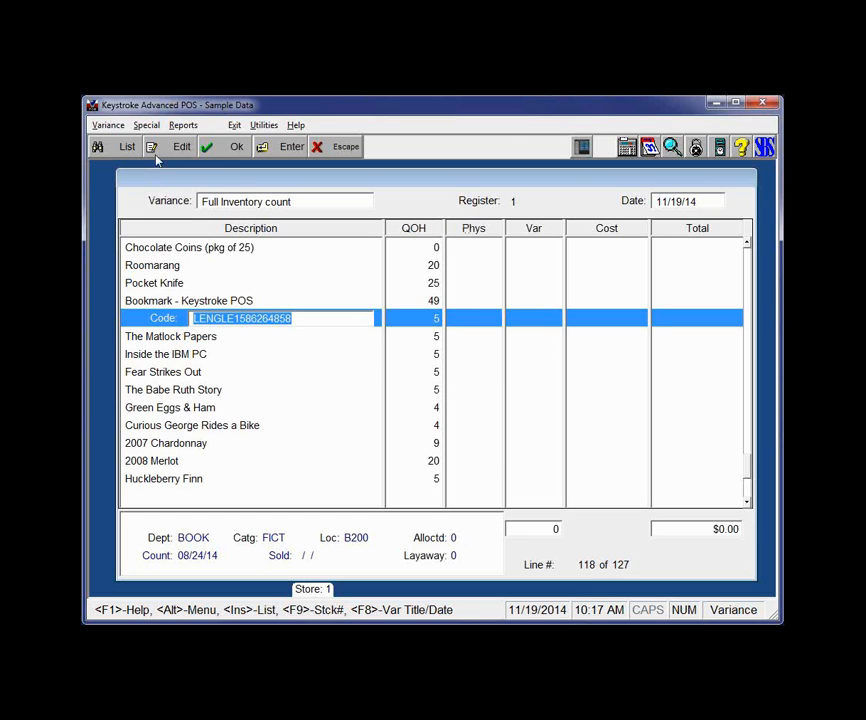
Step: Check the Import File function and read the Step by Step Instructions in the variance help
{"action": "left_click", "coordinate": [148, 126]}
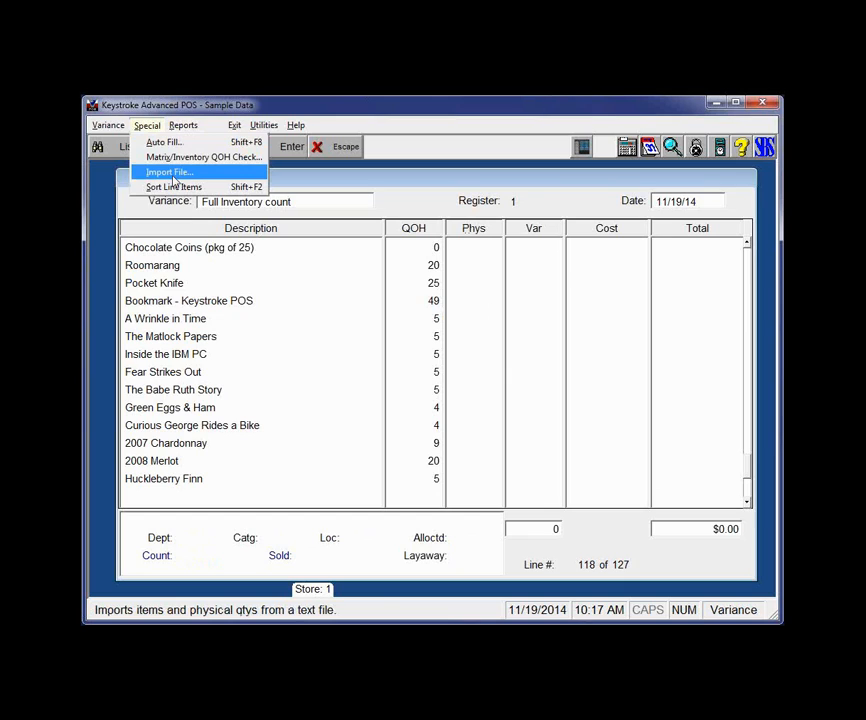
{"action": "left_click", "coordinate": [544, 168]}
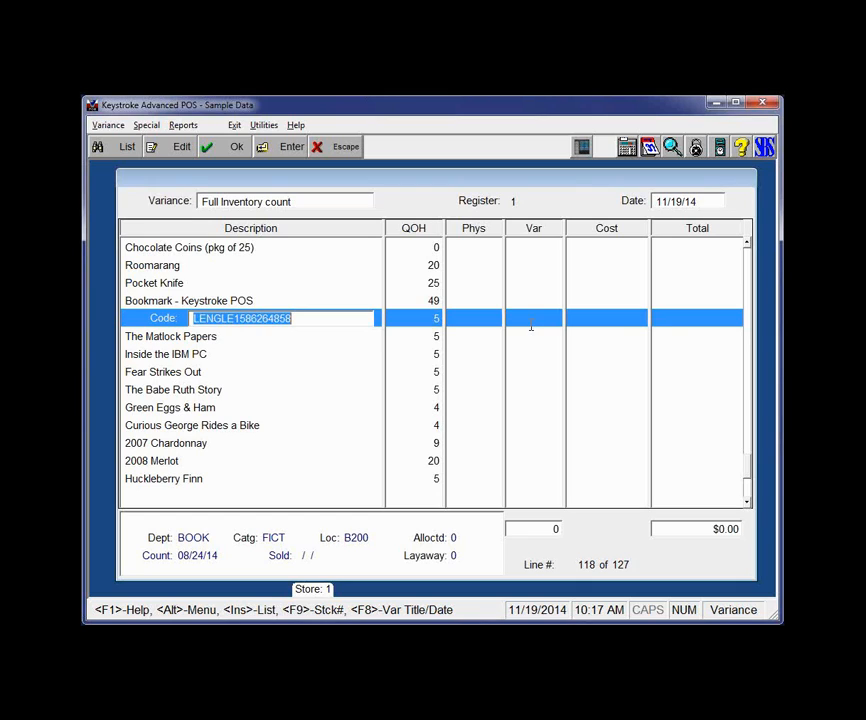
{"action": "key", "text": "F1"}
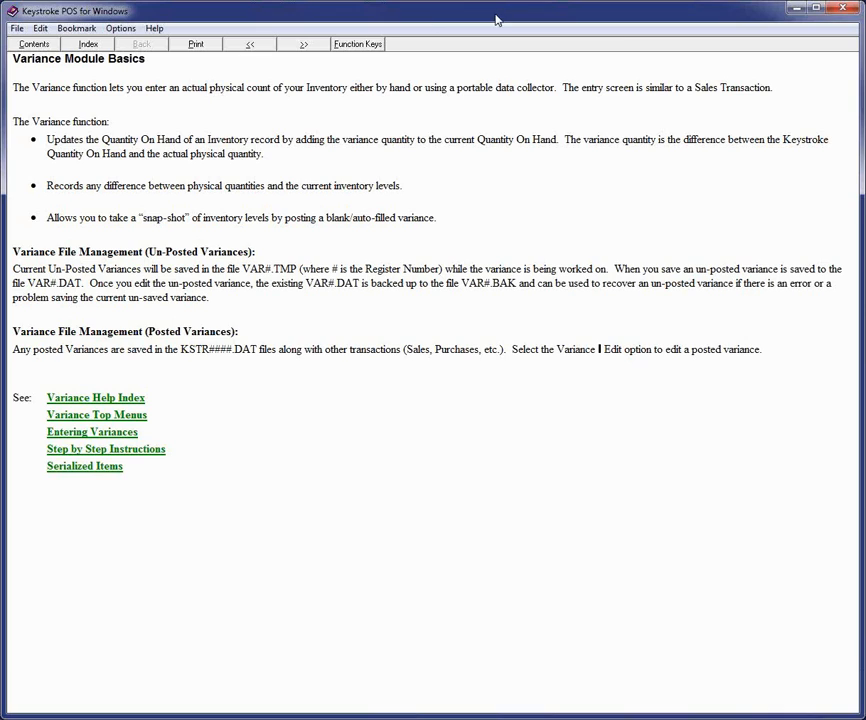
{"action": "left_click", "coordinate": [141, 448]}
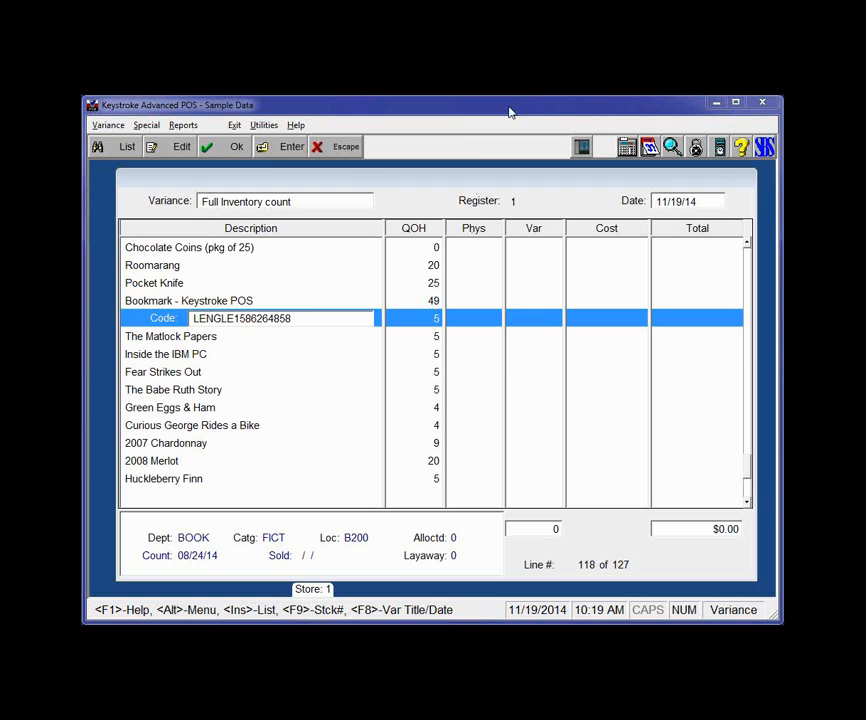
Step: Go to the blank entry line at the end of the variance and switch item entry to Stock Number
{"action": "key", "text": "Down"}
{"action": "key", "text": "Down"}
{"action": "key", "text": "Down"}
{"action": "key", "text": "Down"}
{"action": "key", "text": "Down"}
{"action": "key", "text": "Down"}
{"action": "key", "text": "Down"}
{"action": "key", "text": "Down"}
{"action": "key", "text": "Down"}
{"action": "key", "text": "Down"}
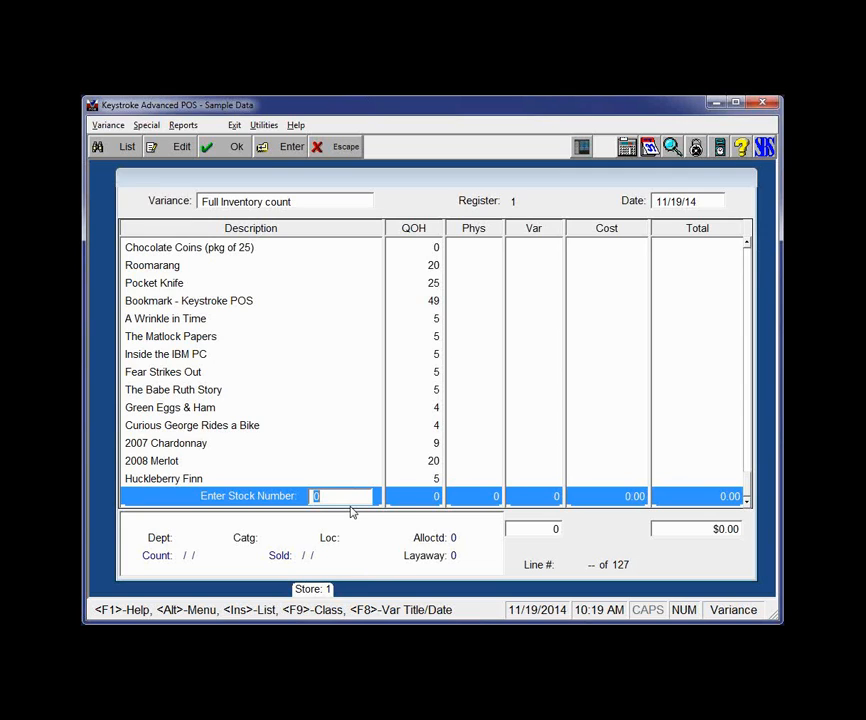
Step: Move up to the A Wrinkle in Time line and jump back to the blank entry line
{"action": "key", "text": "Up"}
{"action": "key", "text": "Up"}
{"action": "key", "text": "Up"}
{"action": "key", "text": "Up"}
{"action": "key", "text": "Up"}
{"action": "key", "text": "Up"}
{"action": "key", "text": "Up"}
{"action": "key", "text": "Up"}
{"action": "key", "text": "Up"}
{"action": "key", "text": "Up"}
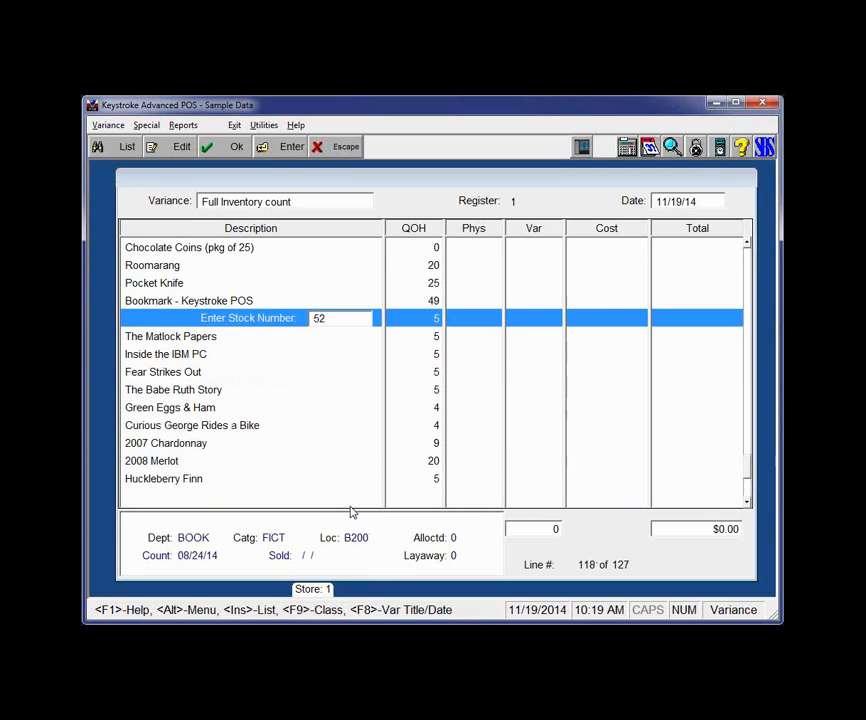
{"action": "key", "text": "End"}
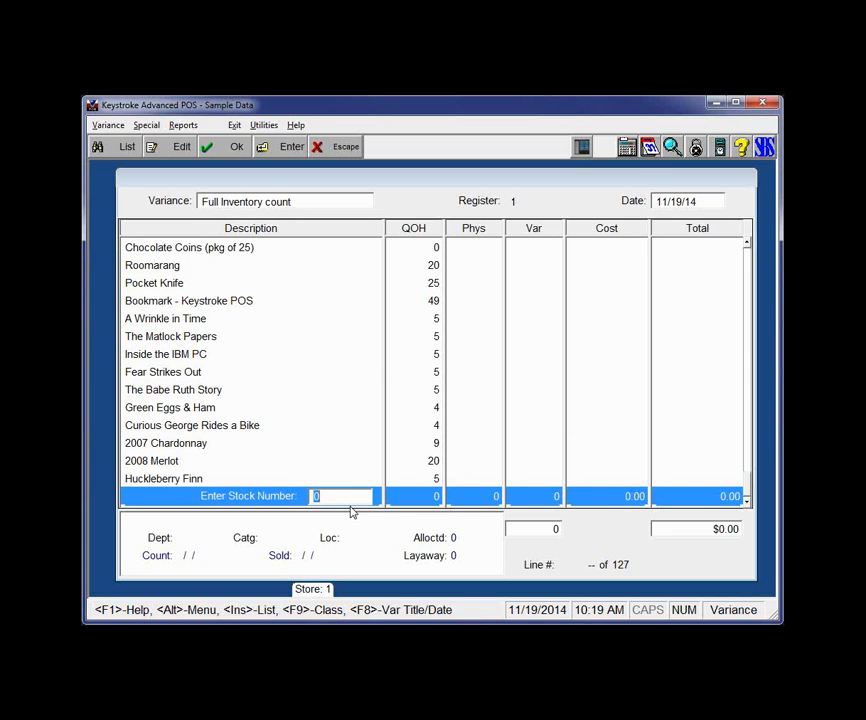
Step: Enter stock number 15, go to its existing Pocket Coolie line, and close the item picture
{"action": "type", "text": "15"}
{"action": "key", "text": "Return"}
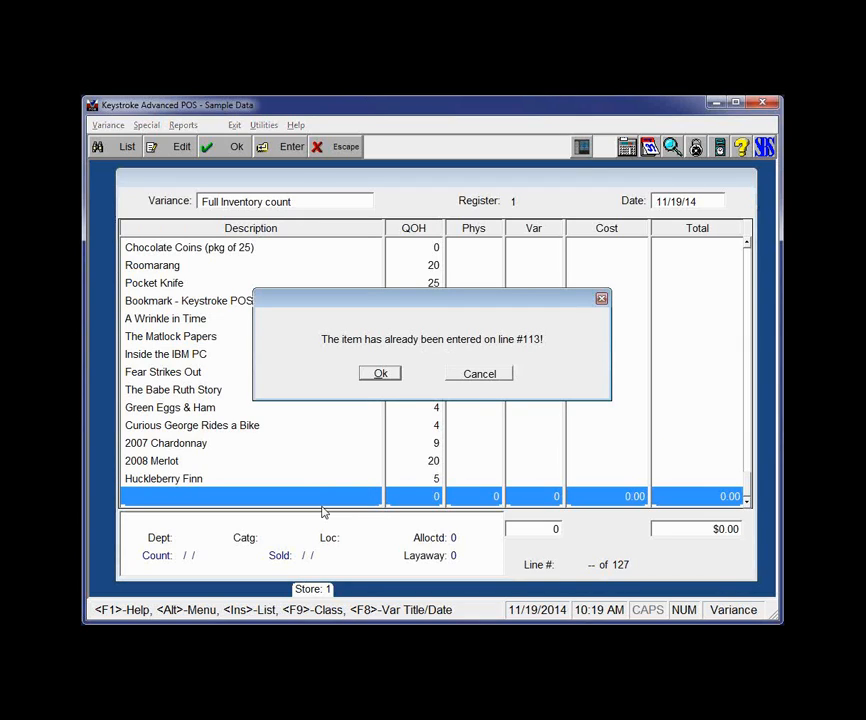
{"action": "left_click", "coordinate": [381, 375]}
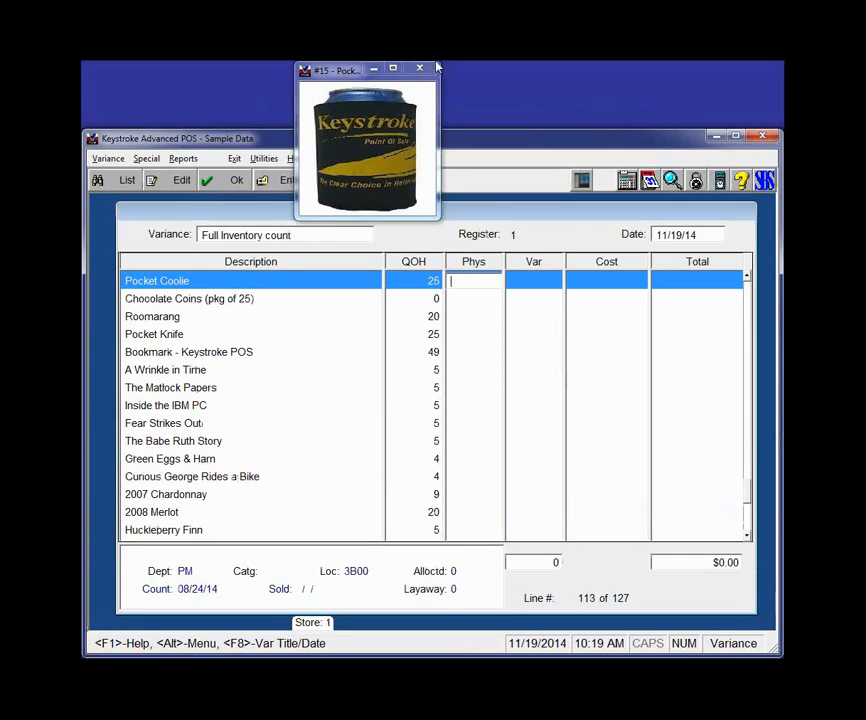
{"action": "left_click", "coordinate": [422, 69]}
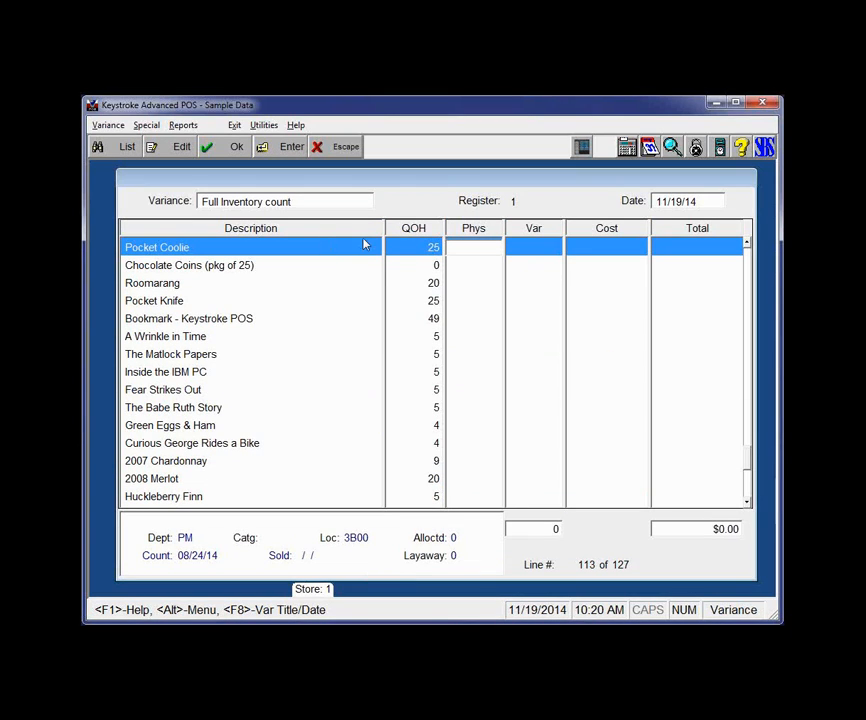
Step: Reopen the Pocket Coolie picture and set the item's physical quantity to 22
{"action": "key", "text": "F10"}
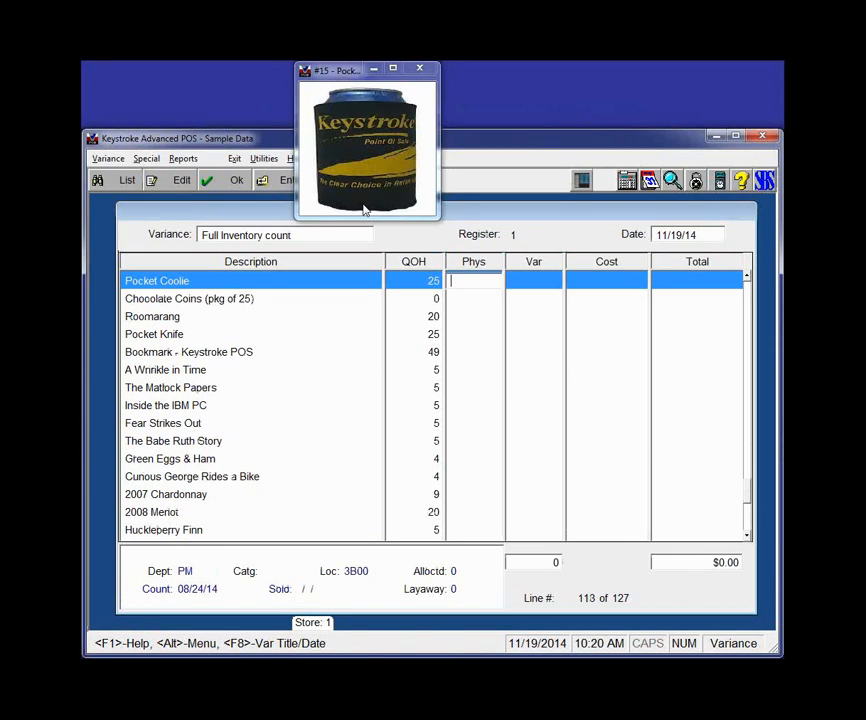
{"action": "key", "text": "Escape"}
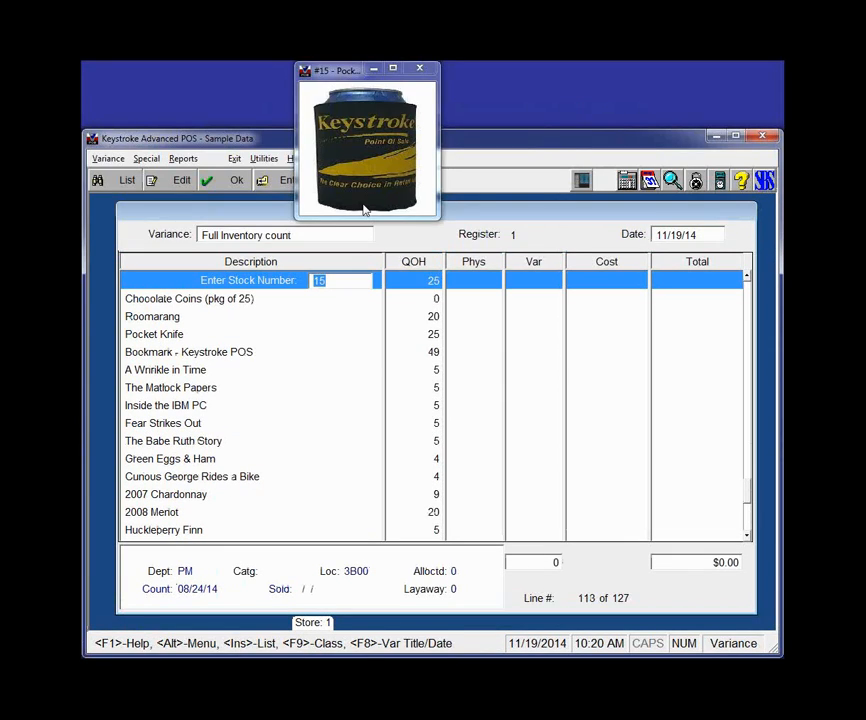
{"action": "key", "text": "Return"}
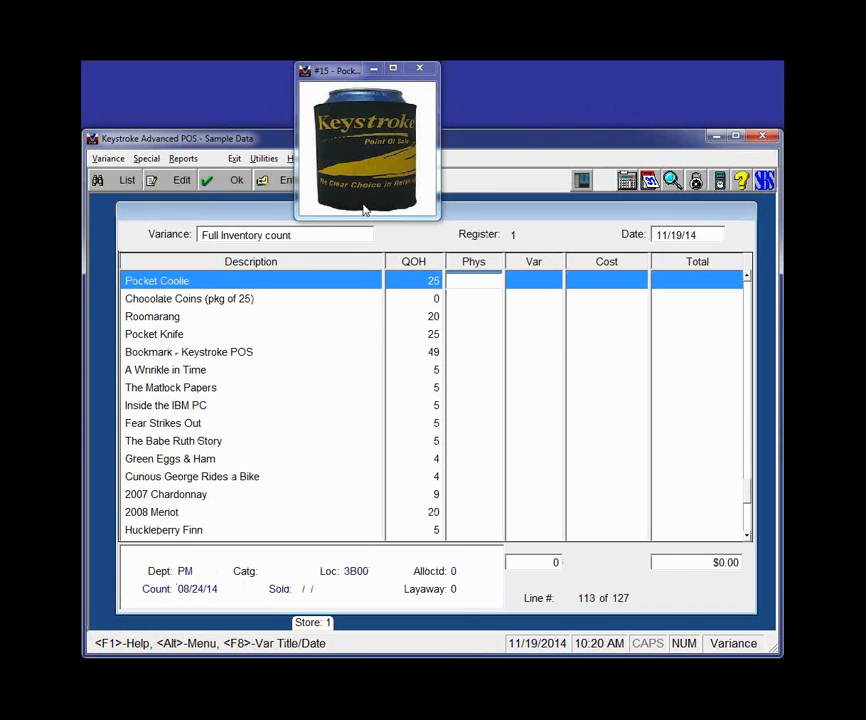
{"action": "type", "text": "22"}
{"action": "key", "text": "Return"}
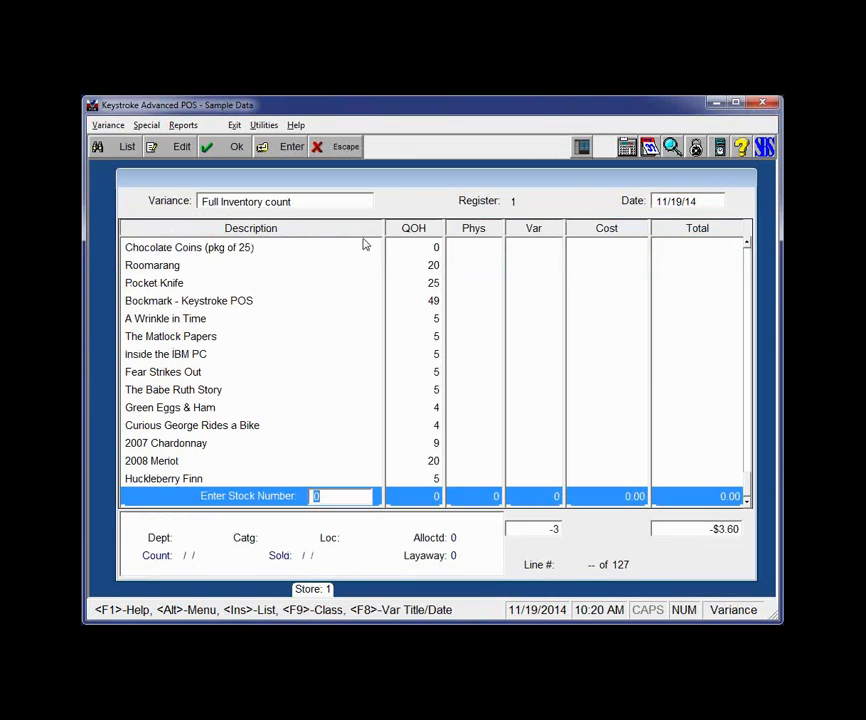
Step: Enter stock number 18, go to its existing Pocket Knife line, and set the physical quantity to 24
{"action": "type", "text": "18"}
{"action": "key", "text": "Return"}
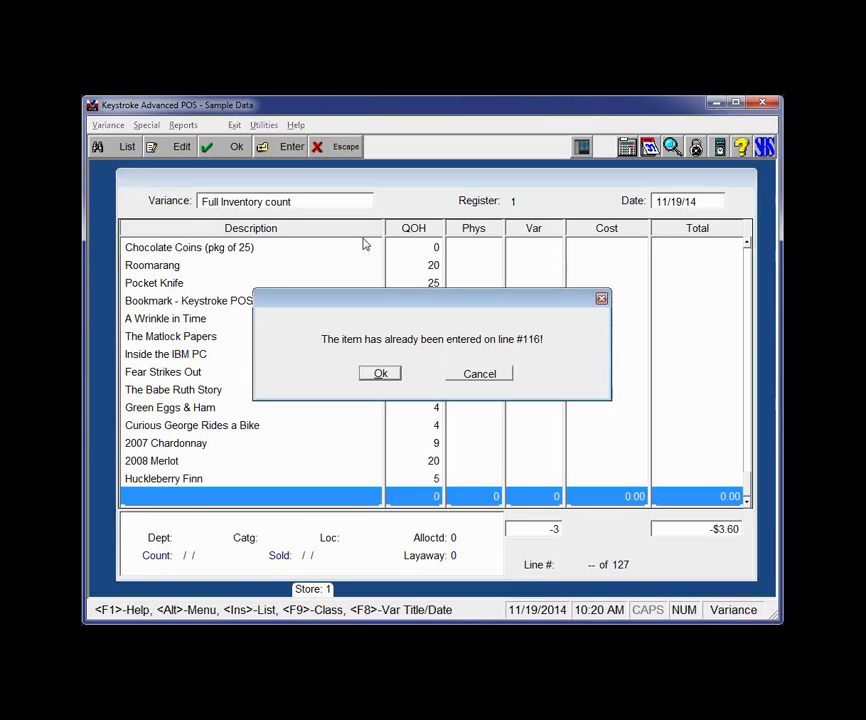
{"action": "left_click", "coordinate": [392, 373]}
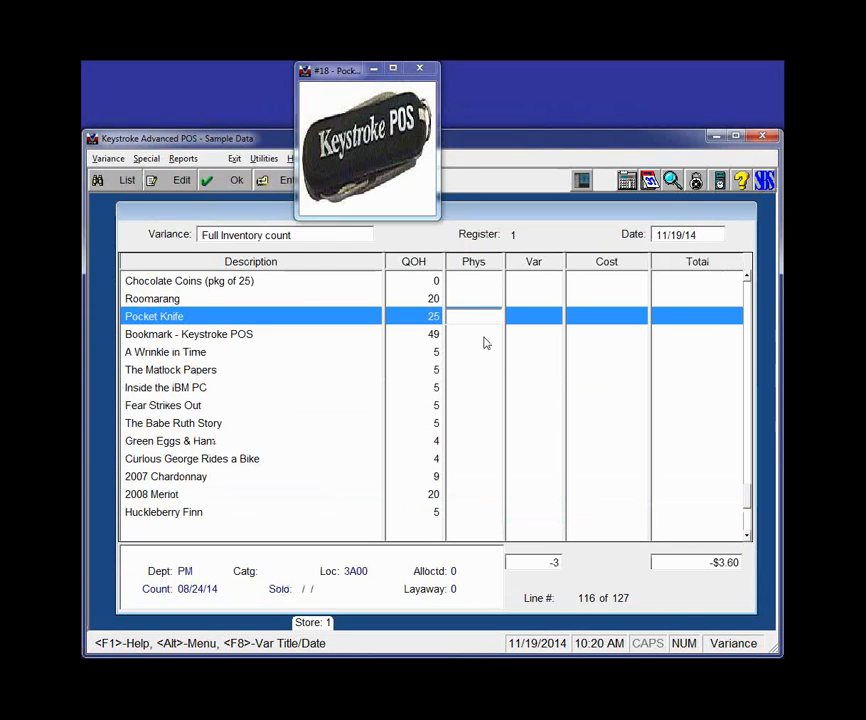
{"action": "type", "text": "24"}
{"action": "key", "text": "Return"}
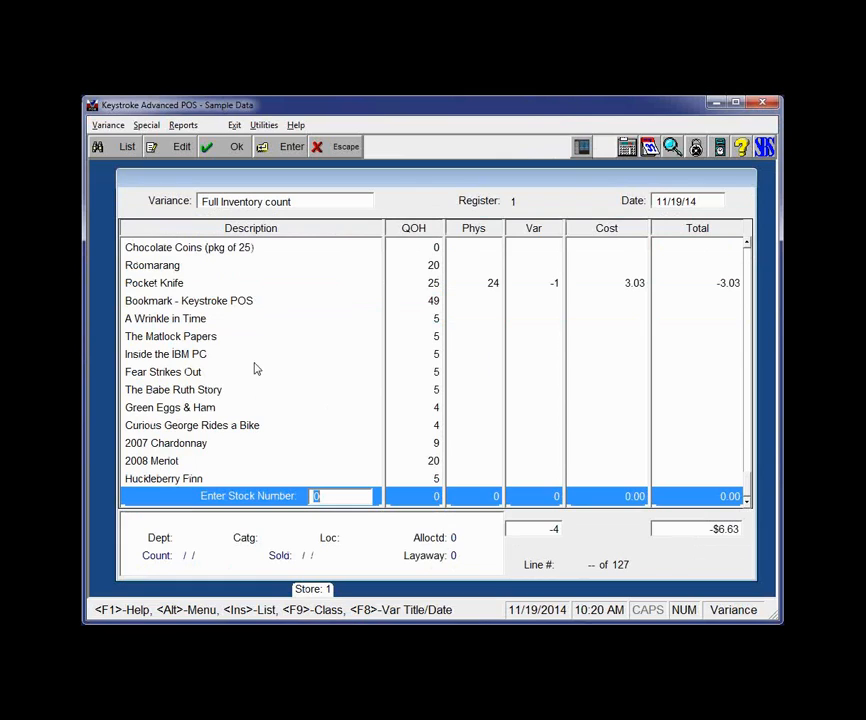
{"action": "left_click", "coordinate": [147, 125]}
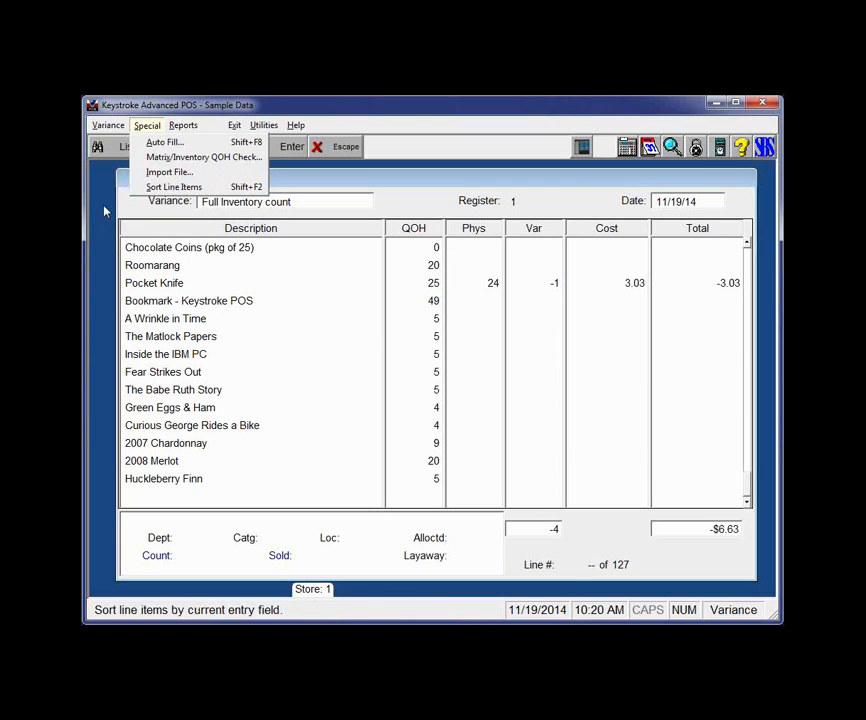
{"action": "left_click", "coordinate": [408, 109]}
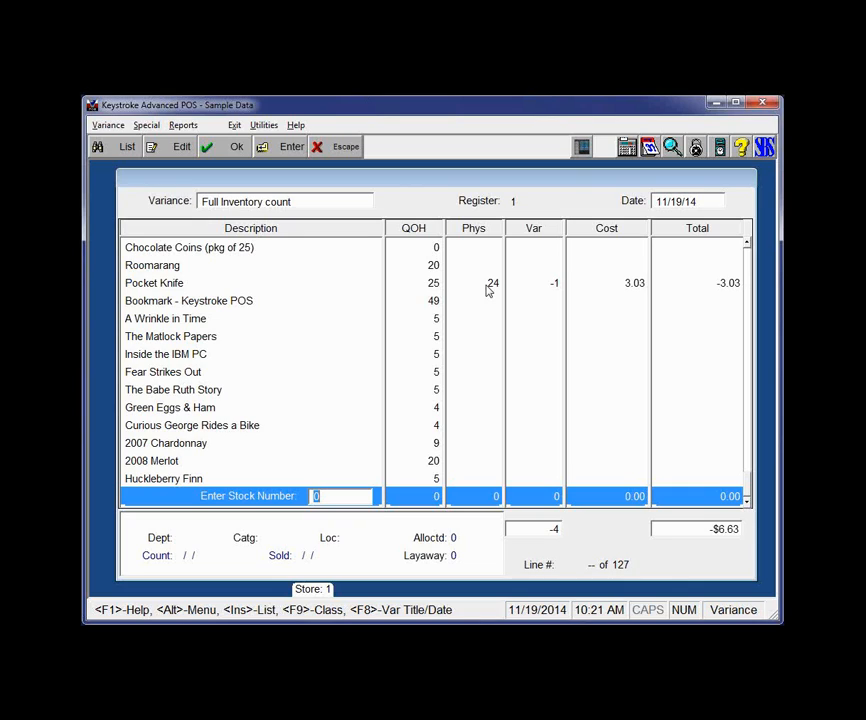
Step: Move up to the Ceramic Mug line and set its physical quantity to 122
{"action": "key", "text": "Up"}
{"action": "key", "text": "Up"}
{"action": "key", "text": "Up"}
{"action": "key", "text": "Up"}
{"action": "key", "text": "Up"}
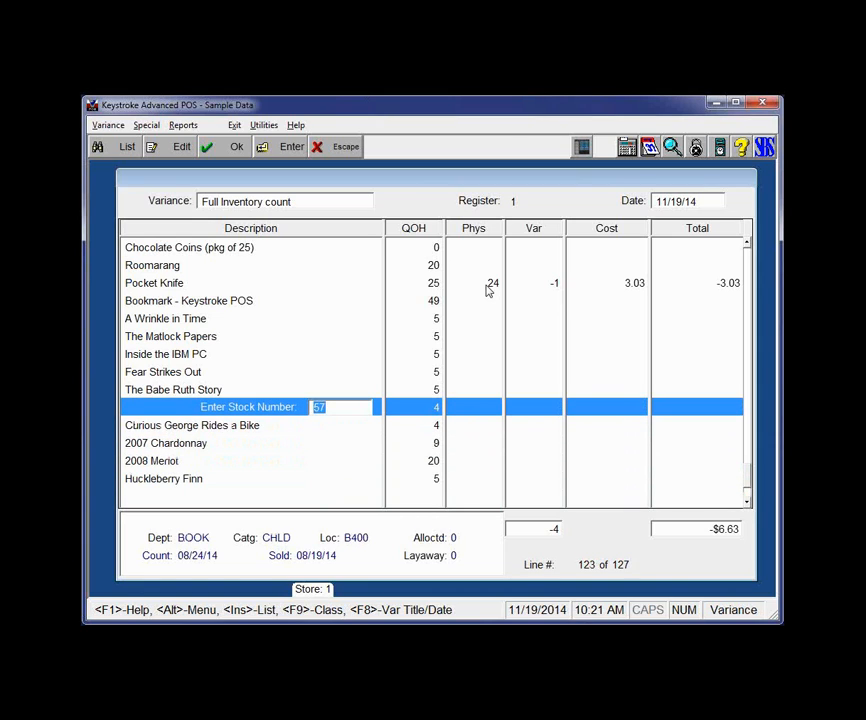
{"action": "key", "text": "Up"}
{"action": "key", "text": "Up"}
{"action": "key", "text": "Up"}
{"action": "key", "text": "Up"}
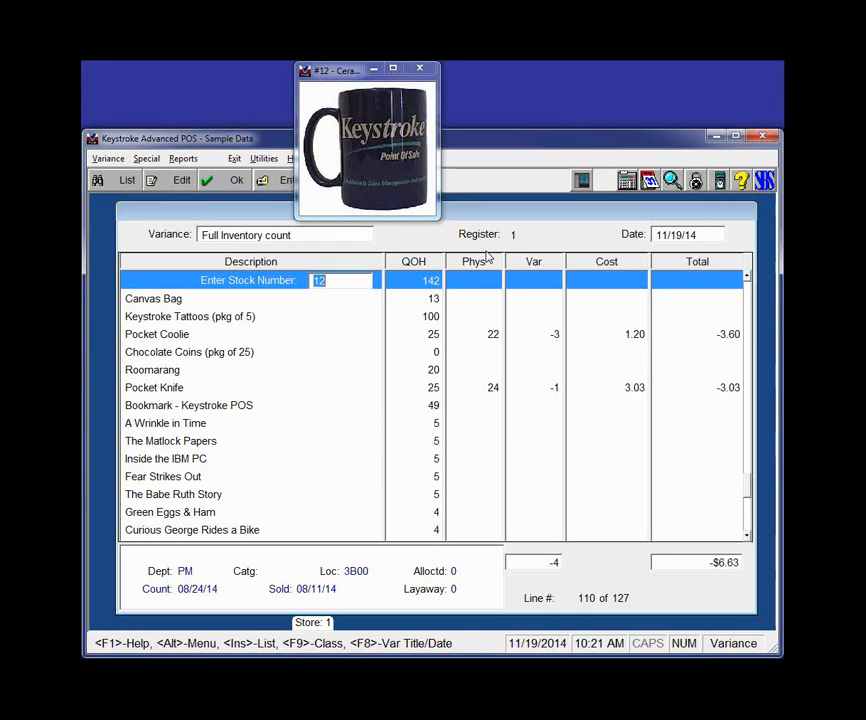
{"action": "key", "text": "Return"}
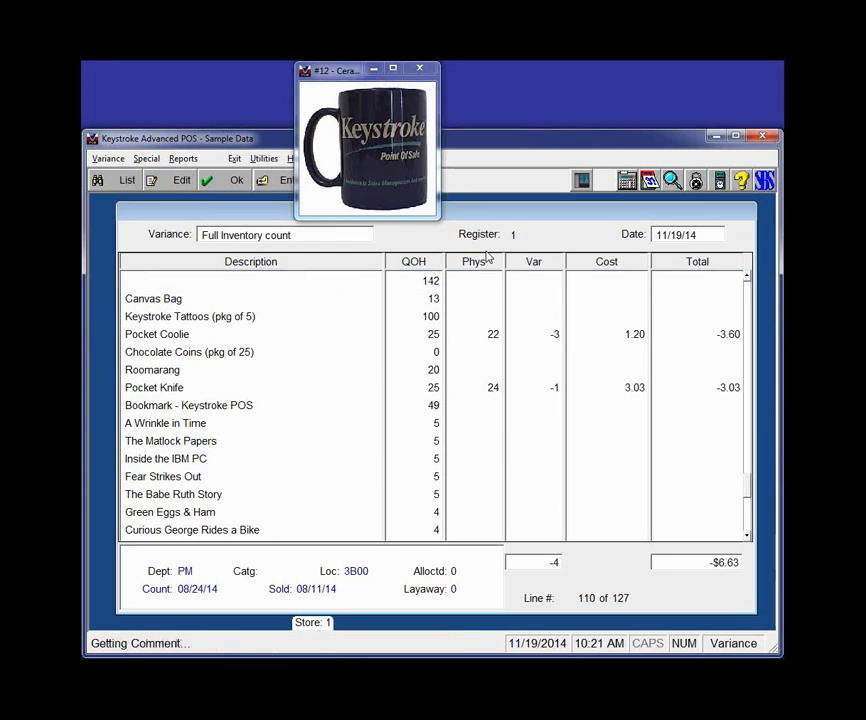
{"action": "type", "text": "122"}
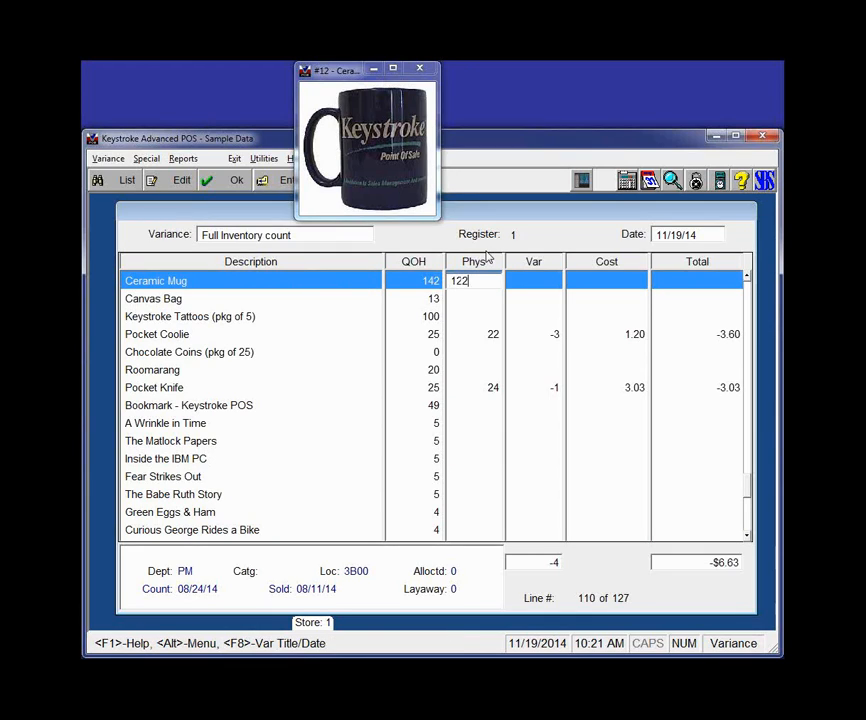
{"action": "key", "text": "Return"}
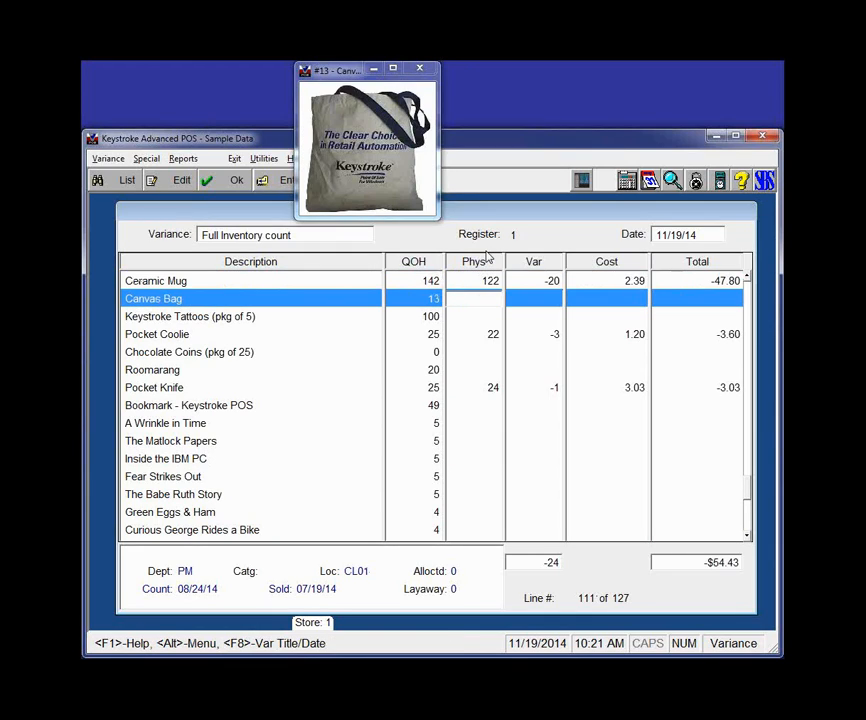
Step: Set the physical quantity to 17 for the Canvas Bag and 99 for the Keystroke Tattoos (pkg of 5)
{"action": "type", "text": "17"}
{"action": "key", "text": "Return"}
{"action": "type", "text": "99"}
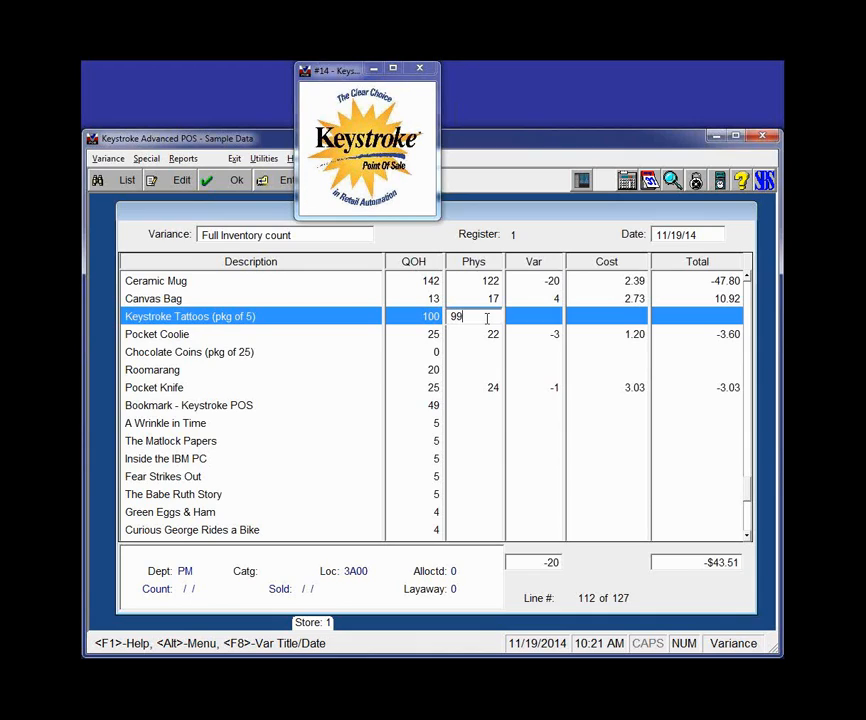
{"action": "key", "text": "Return"}
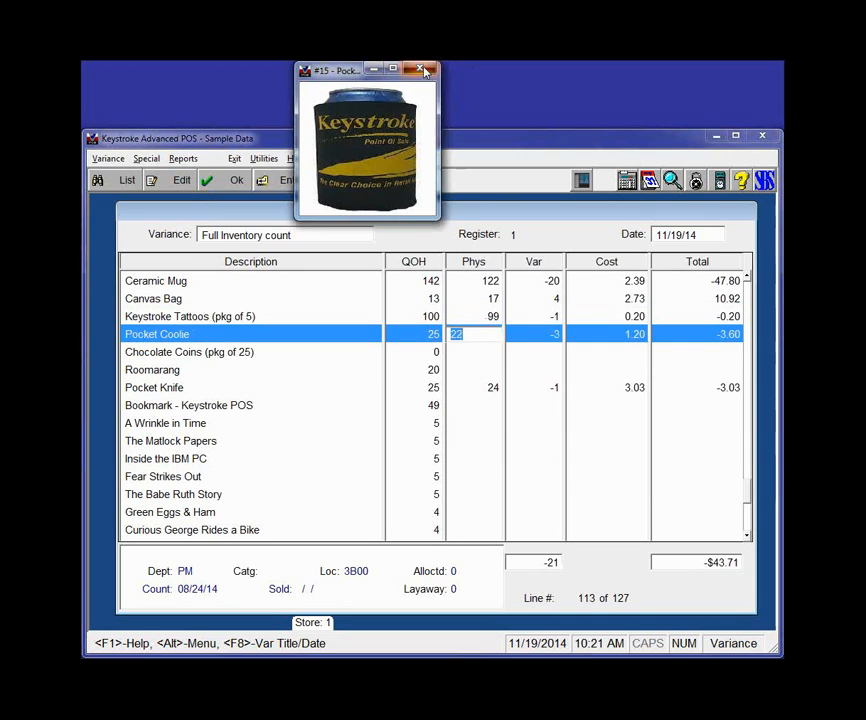
Step: Close the Pocket Coolie picture, set the Chocolate Coins physical quantity to 10, and go to the A Wrinkle in Time line
{"action": "left_click", "coordinate": [424, 71]}
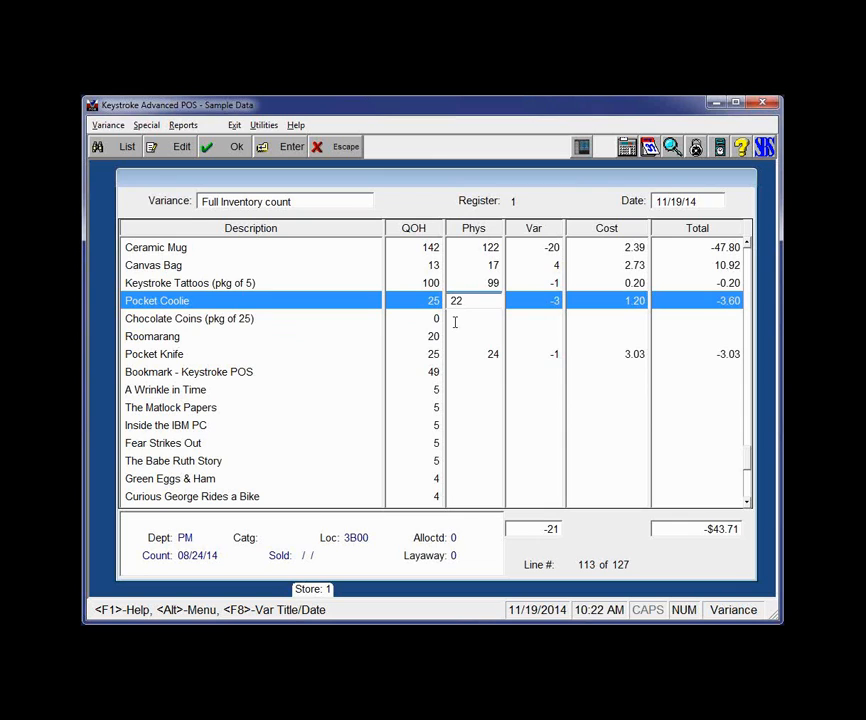
{"action": "key", "text": "Return"}
{"action": "type", "text": "10"}
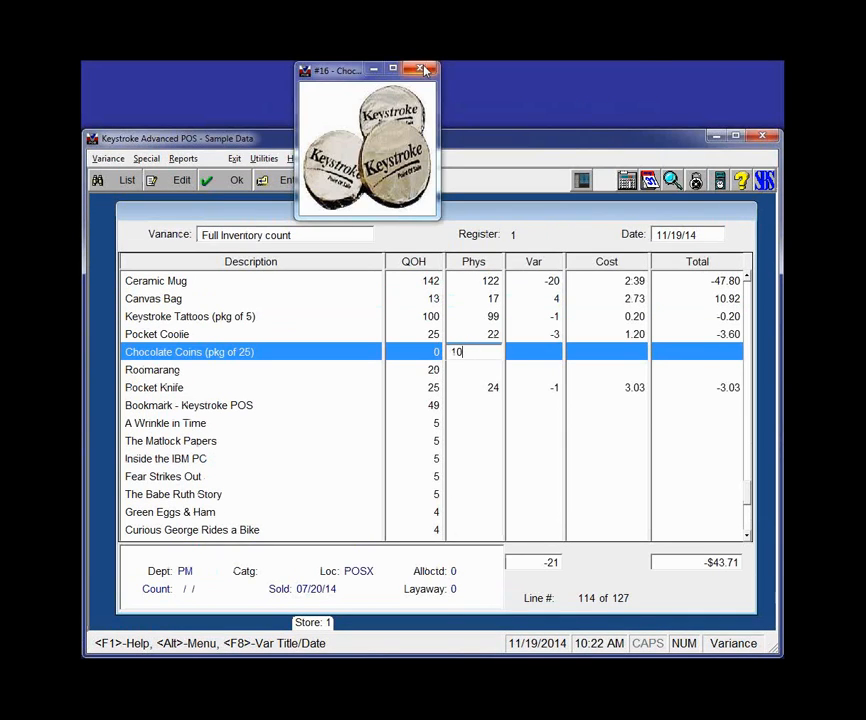
{"action": "left_click", "coordinate": [345, 423]}
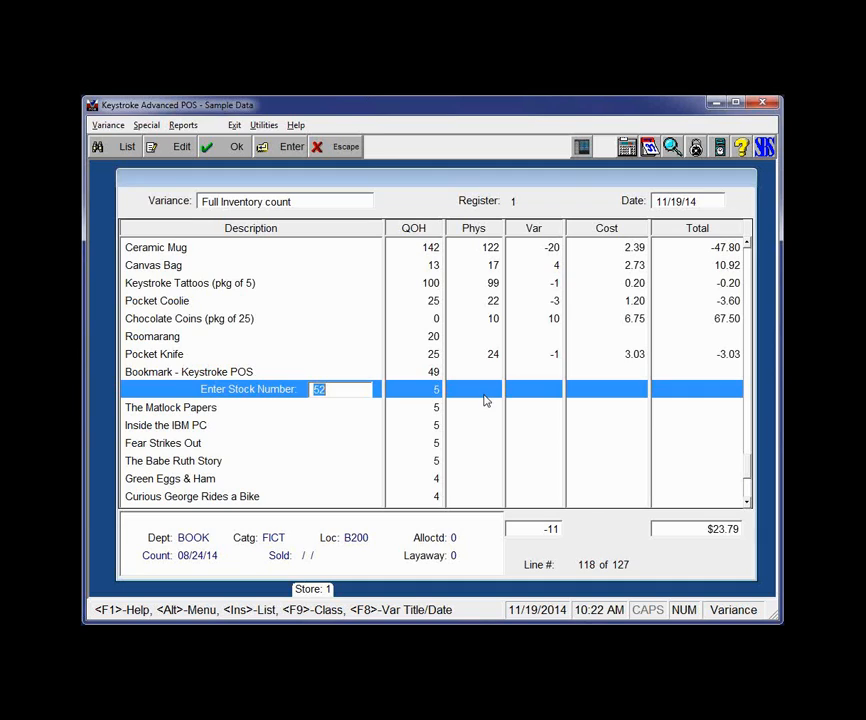
Step: Save the Full Inventory count variance and move up to the Pocket Knife line
{"action": "key", "text": "Escape"}
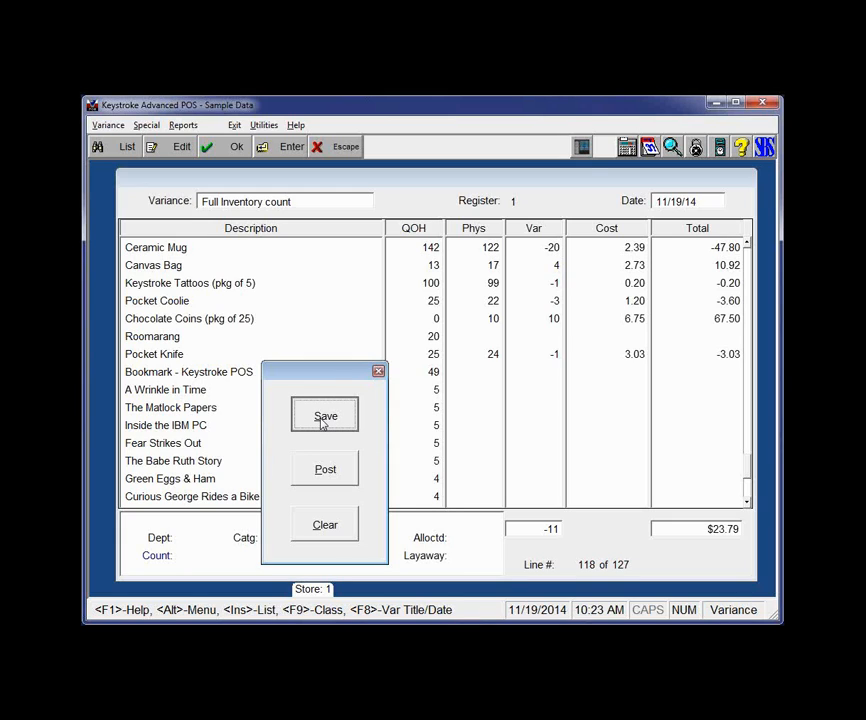
{"action": "left_click", "coordinate": [322, 416]}
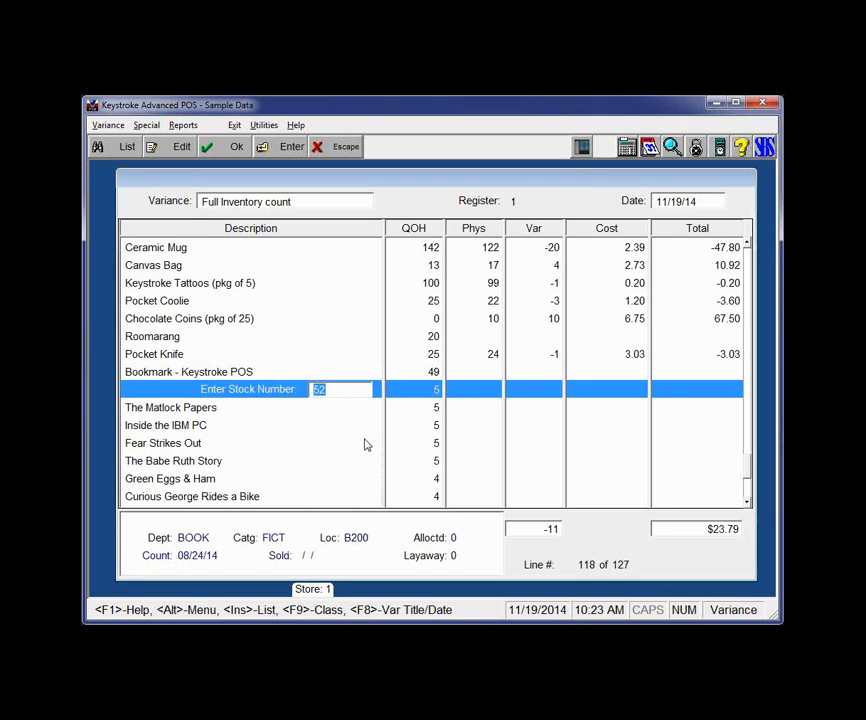
{"action": "key", "text": "Up"}
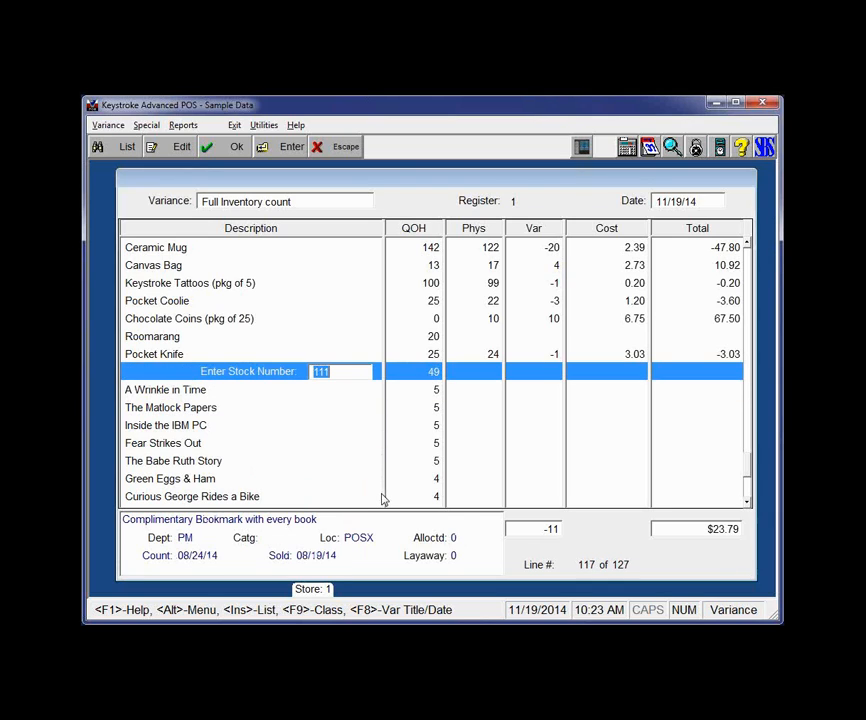
{"action": "key", "text": "Up"}
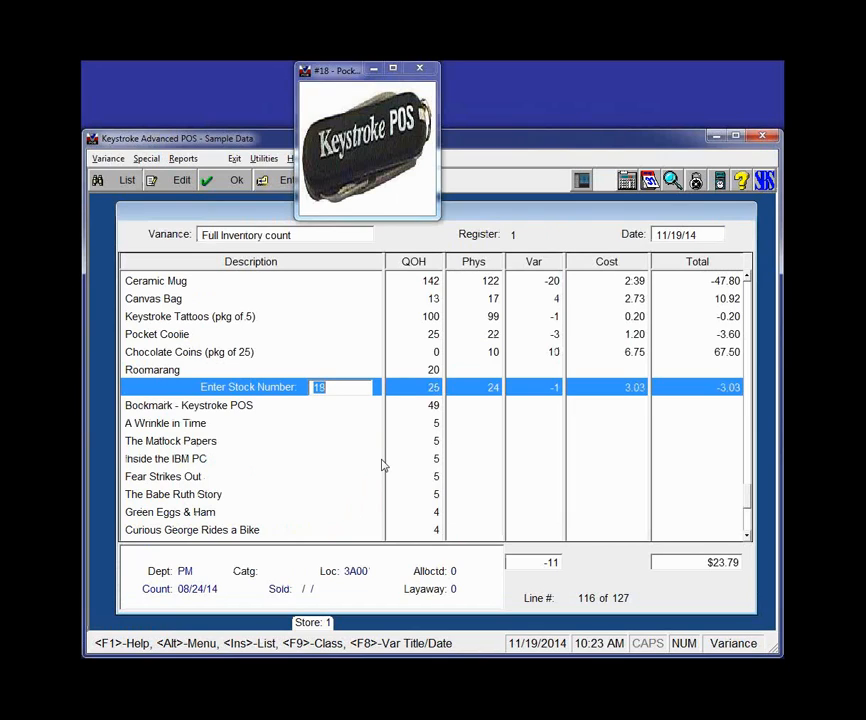
Step: Post the variance, leaving the uncounted items blank, and proceed with the posting procedure
{"action": "key", "text": "Escape"}
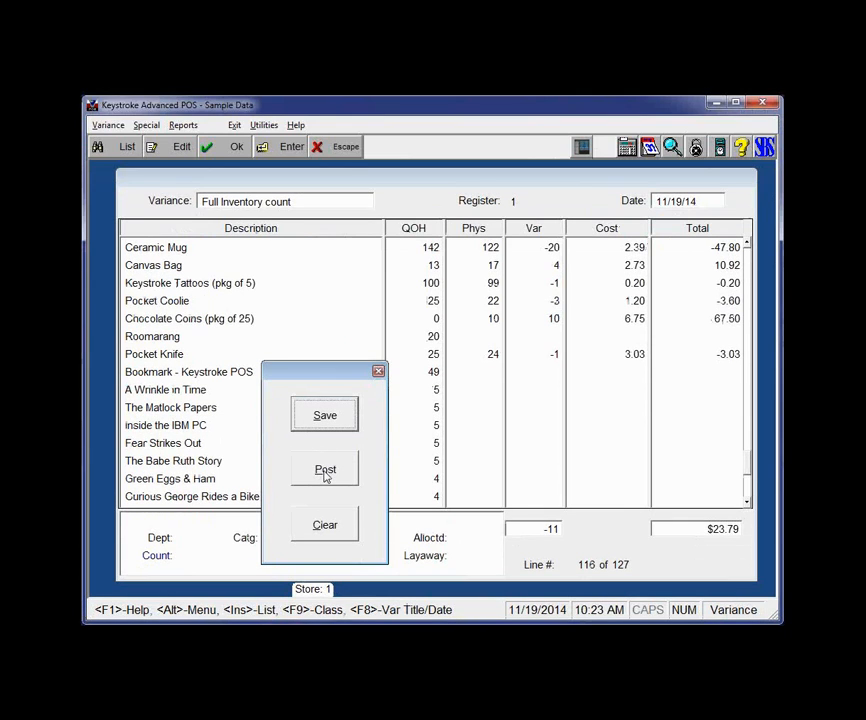
{"action": "left_click", "coordinate": [325, 506]}
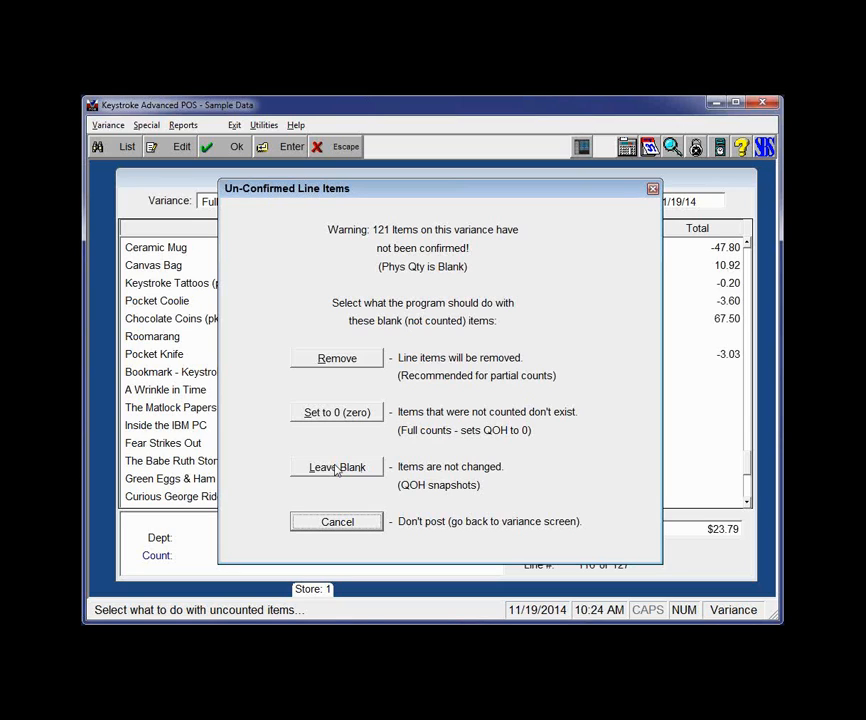
{"action": "left_click", "coordinate": [336, 469]}
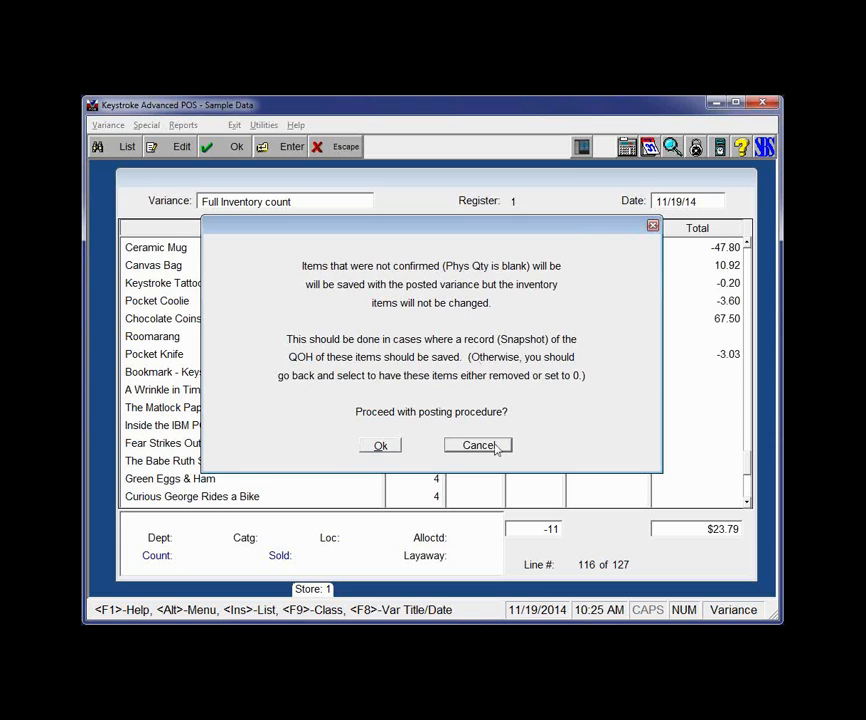
{"action": "left_click", "coordinate": [381, 446]}
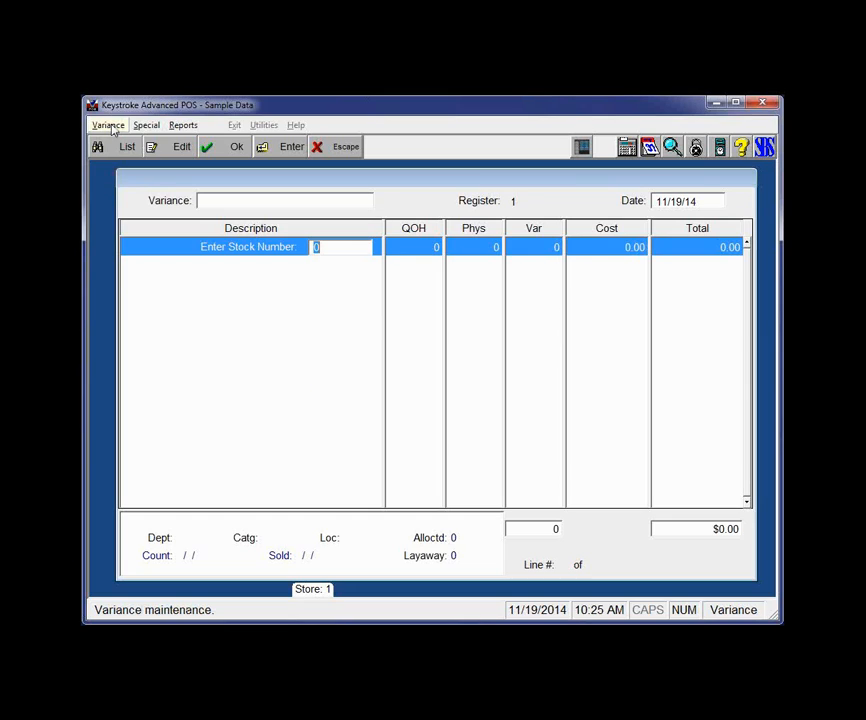
Step: Open the posted Full Inventory count variance dated 11/19/14 for editing
{"action": "left_click", "coordinate": [109, 125]}
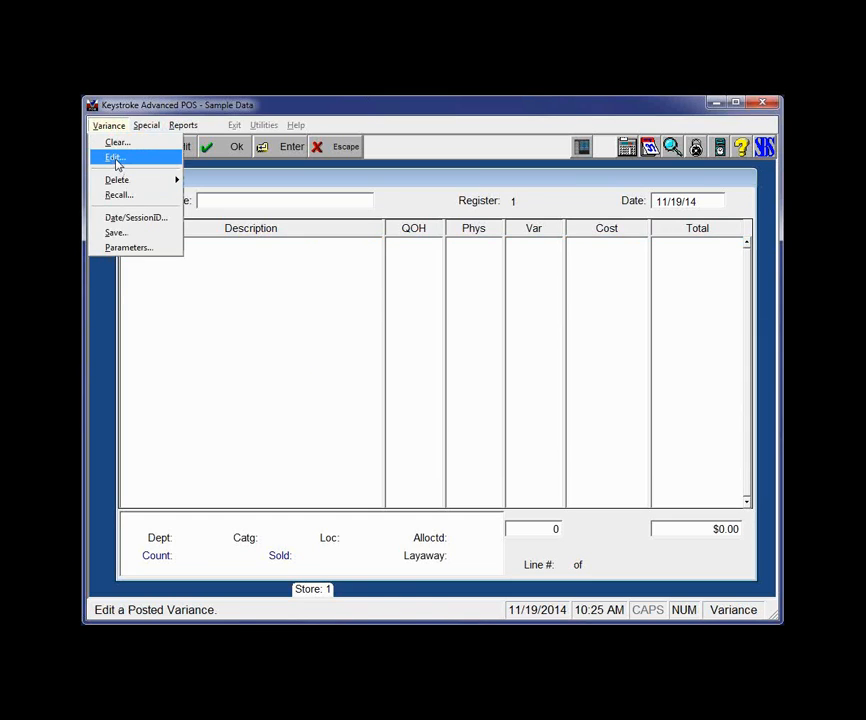
{"action": "left_click", "coordinate": [116, 159]}
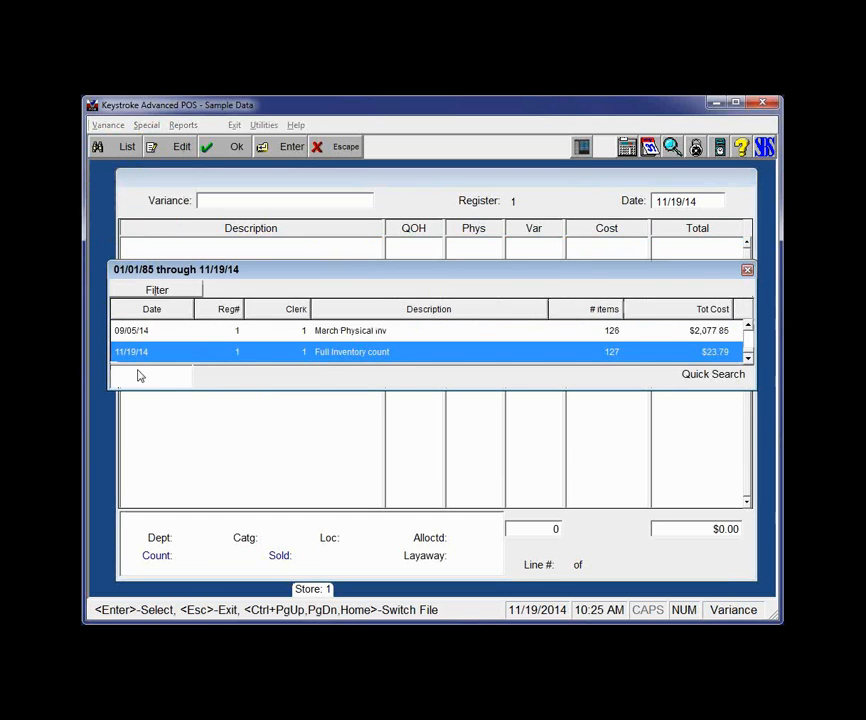
{"action": "double_click", "coordinate": [366, 361]}
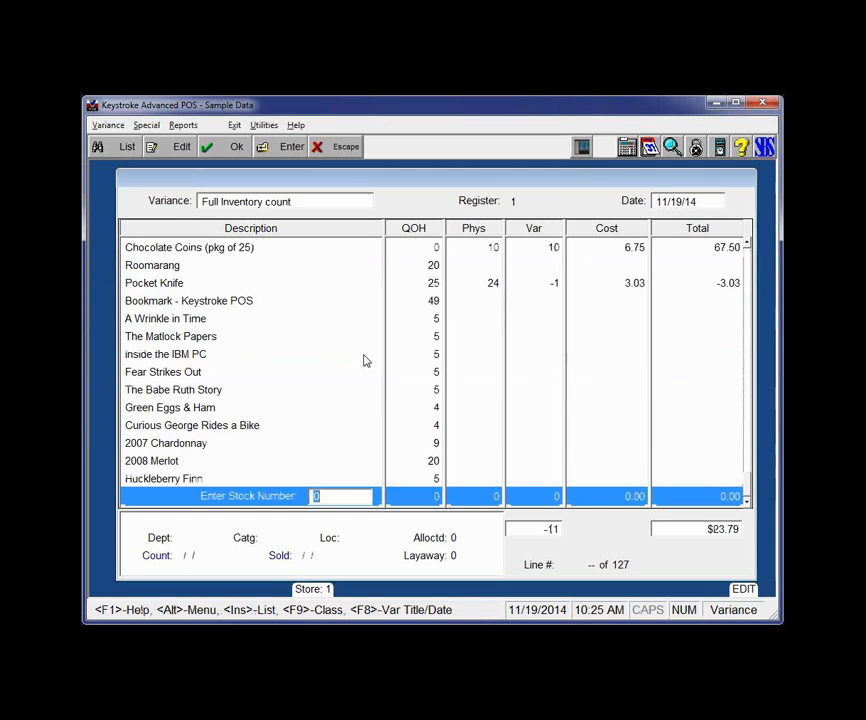
Step: Move up to the Baseball Cap line and set physical quantities of 6 for it and 92 for Decals (pkg of 25)
{"action": "key", "text": "Up"}
{"action": "key", "text": "Up"}
{"action": "key", "text": "Up"}
{"action": "key", "text": "Up"}
{"action": "key", "text": "Up"}
{"action": "key", "text": "Up"}
{"action": "key", "text": "Up"}
{"action": "key", "text": "Up"}
{"action": "key", "text": "Up"}
{"action": "key", "text": "Up"}
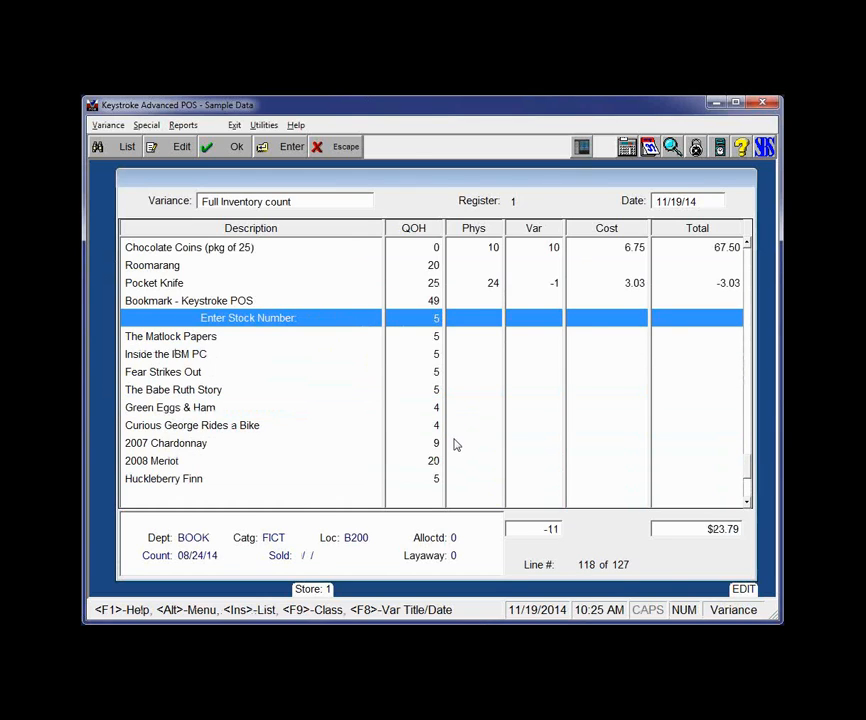
{"action": "key", "text": "Up"}
{"action": "key", "text": "Up"}
{"action": "key", "text": "Up"}
{"action": "key", "text": "Up"}
{"action": "key", "text": "Up"}
{"action": "key", "text": "Up"}
{"action": "key", "text": "Up"}
{"action": "key", "text": "Up"}
{"action": "key", "text": "Up"}
{"action": "key", "text": "Up"}
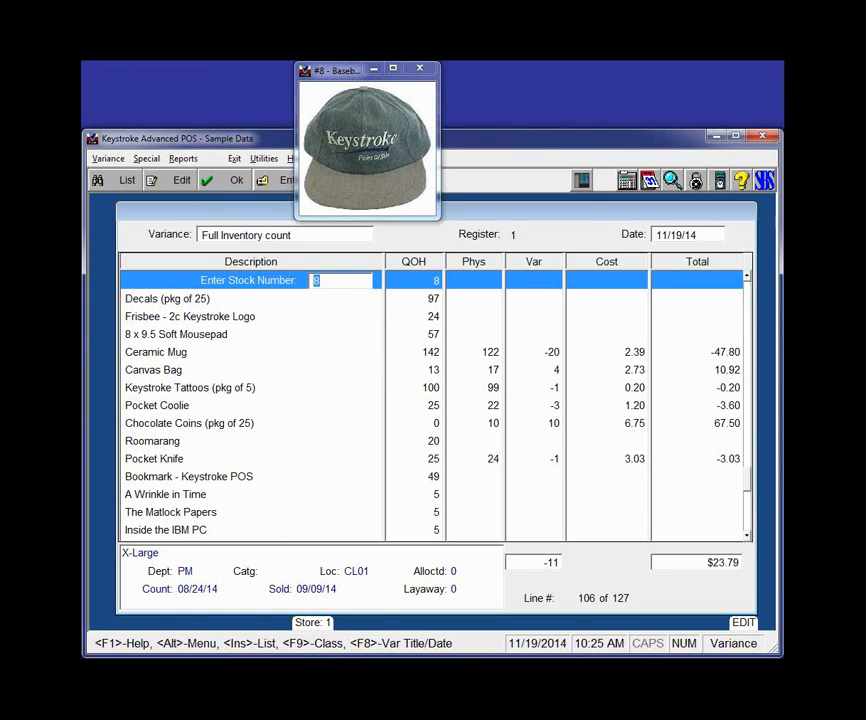
{"action": "key", "text": "Return"}
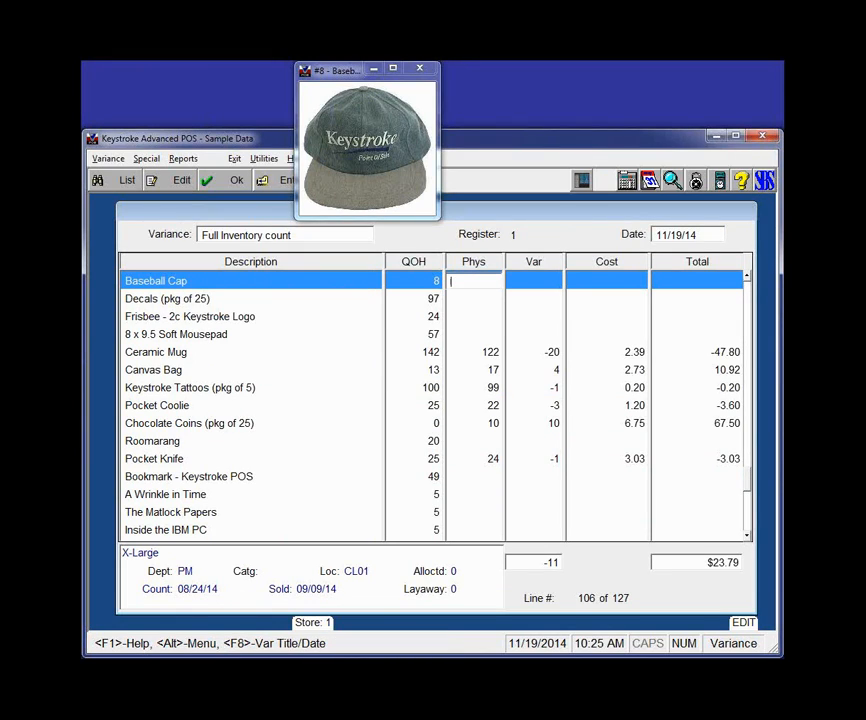
{"action": "type", "text": "6"}
{"action": "key", "text": "Return"}
{"action": "type", "text": "92"}
{"action": "key", "text": "Return"}
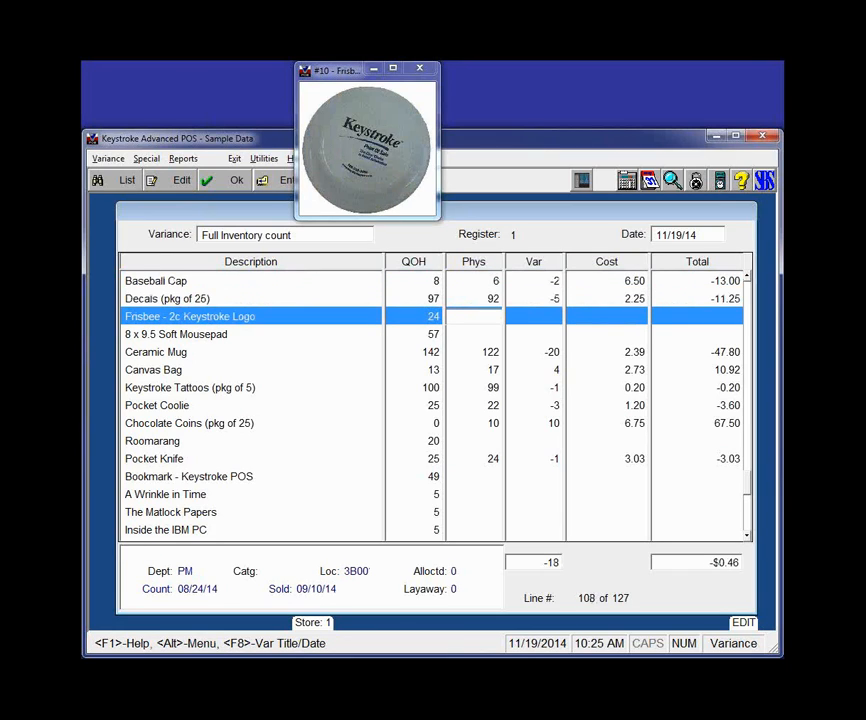
Step: Close the Frisbee picture and set the physical quantity of A Wrinkle in Time to 2
{"action": "left_click", "coordinate": [423, 71]}
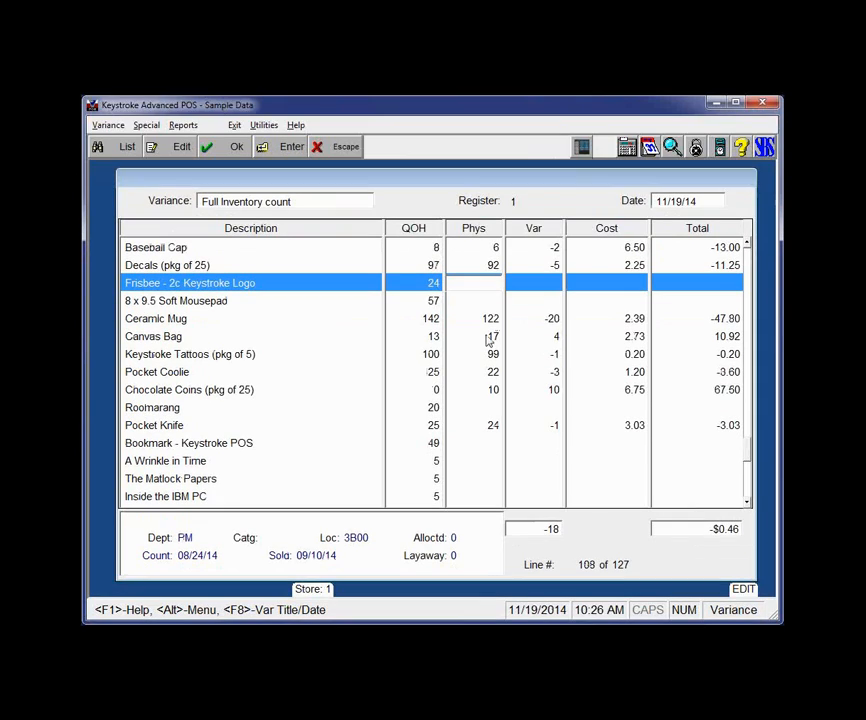
{"action": "left_click", "coordinate": [224, 462]}
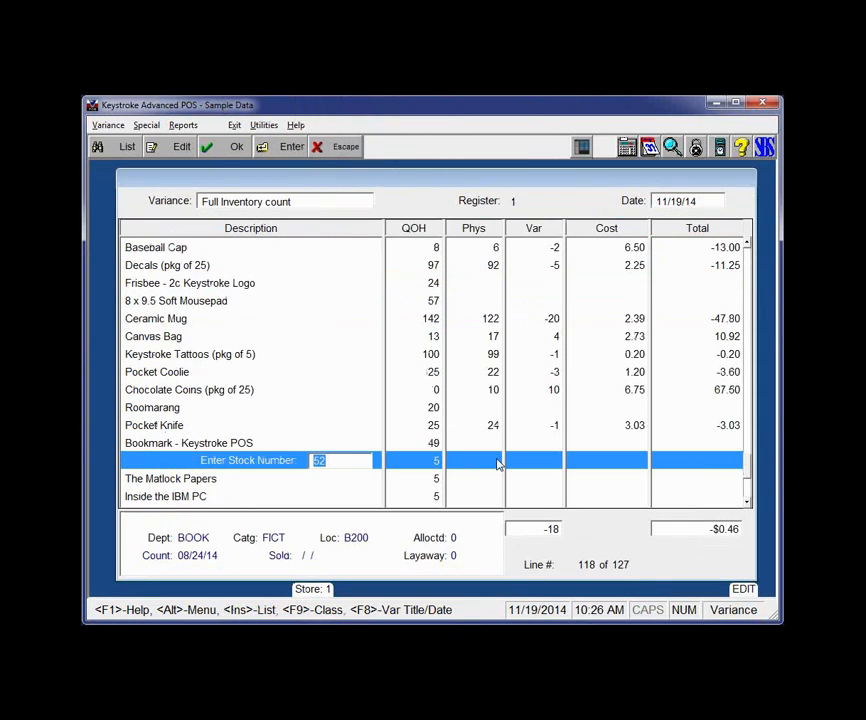
{"action": "left_click", "coordinate": [490, 465]}
{"action": "type", "text": "2"}
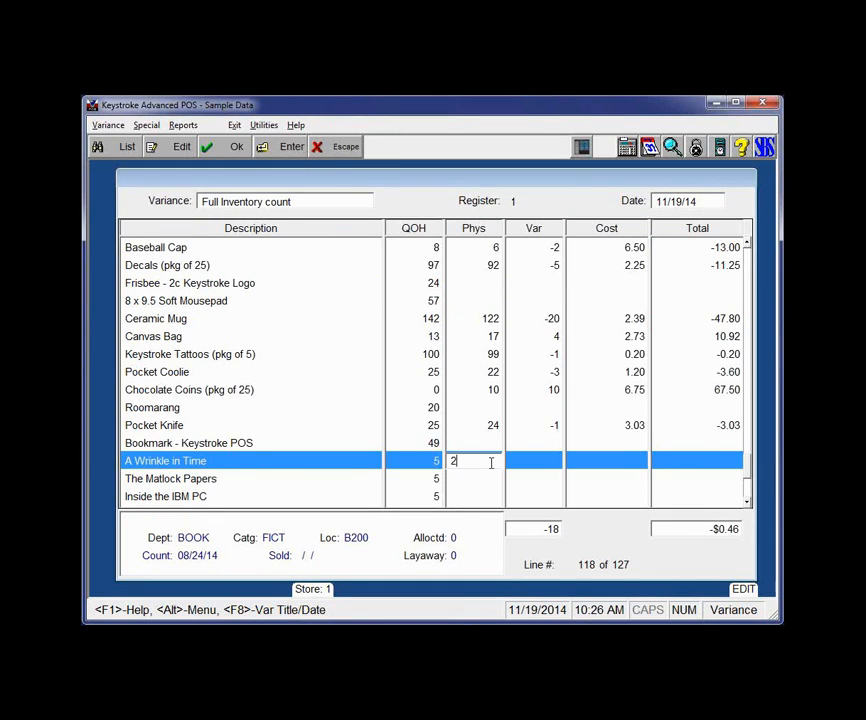
{"action": "key", "text": "Return"}
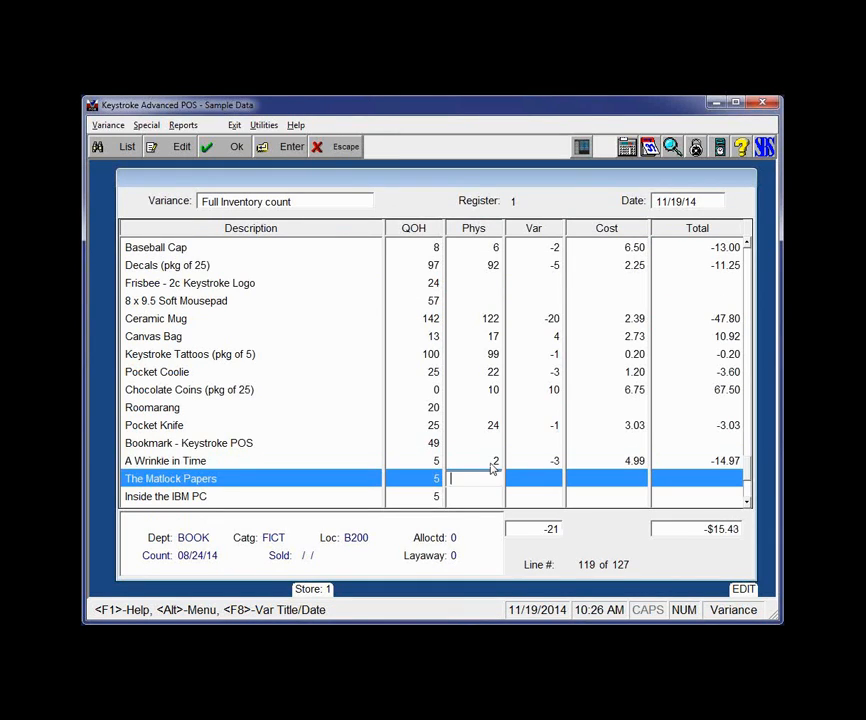
Step: Post the edited variance again with the uncounted items left blank and proceed with posting
{"action": "key", "text": "Escape"}
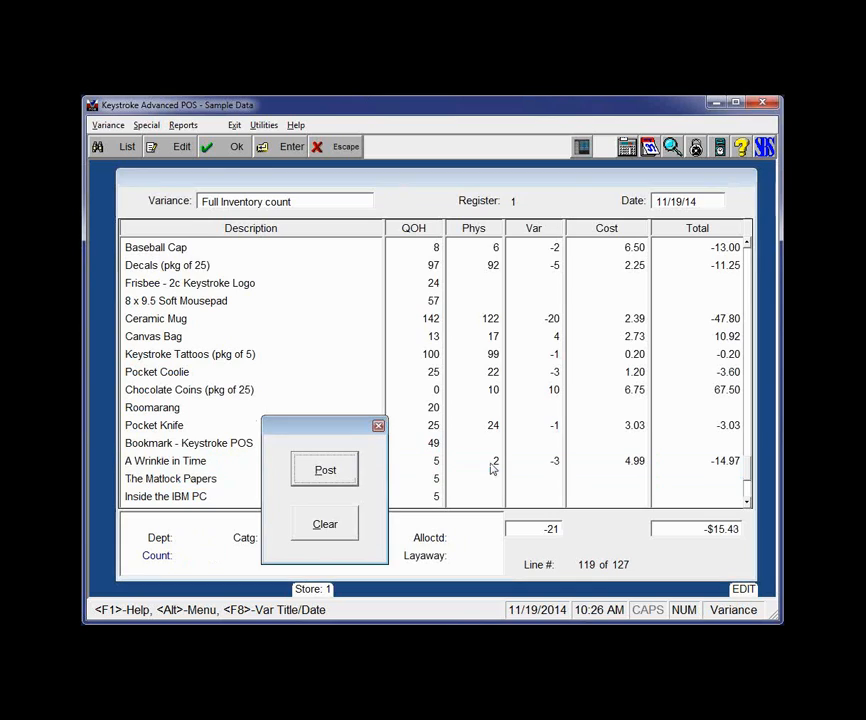
{"action": "left_click", "coordinate": [336, 476]}
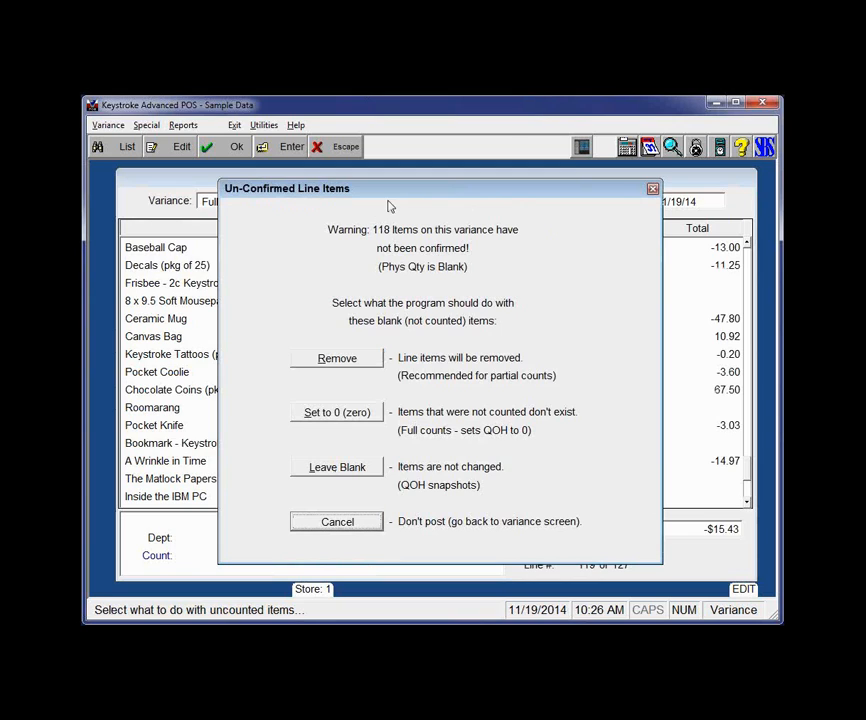
{"action": "left_click", "coordinate": [338, 467]}
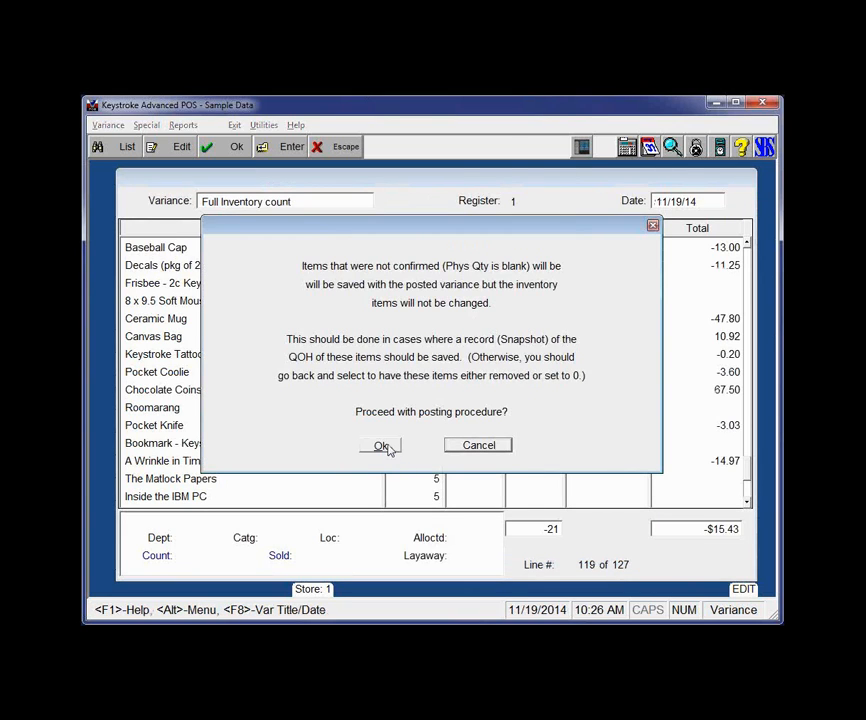
{"action": "left_click", "coordinate": [382, 446]}
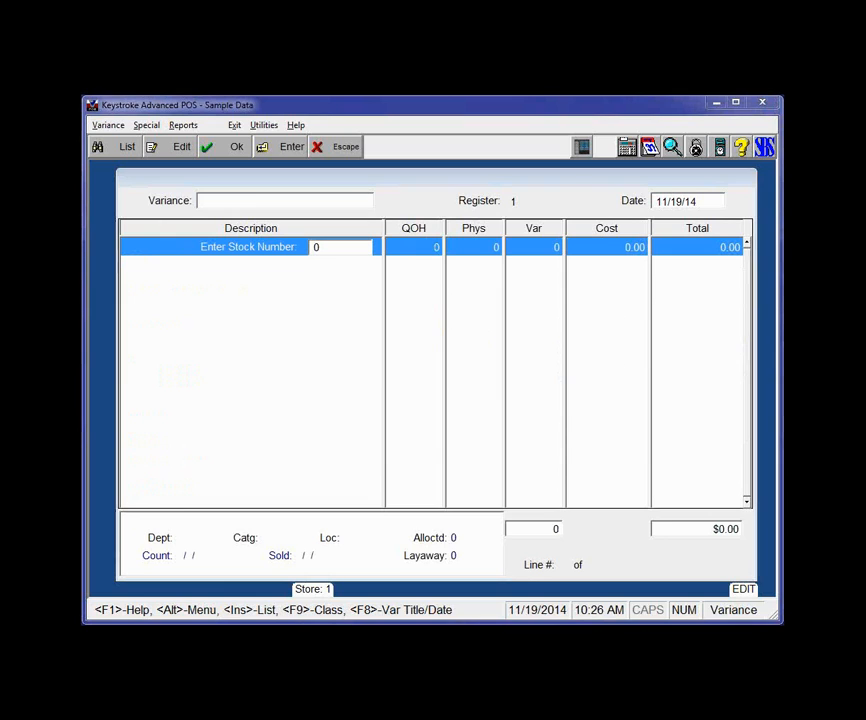
Step: Switch to the PowerPoint slide show and go back to slide 3 on adjusting QOH for inventory
{"action": "key", "text": "alt+Tab"}
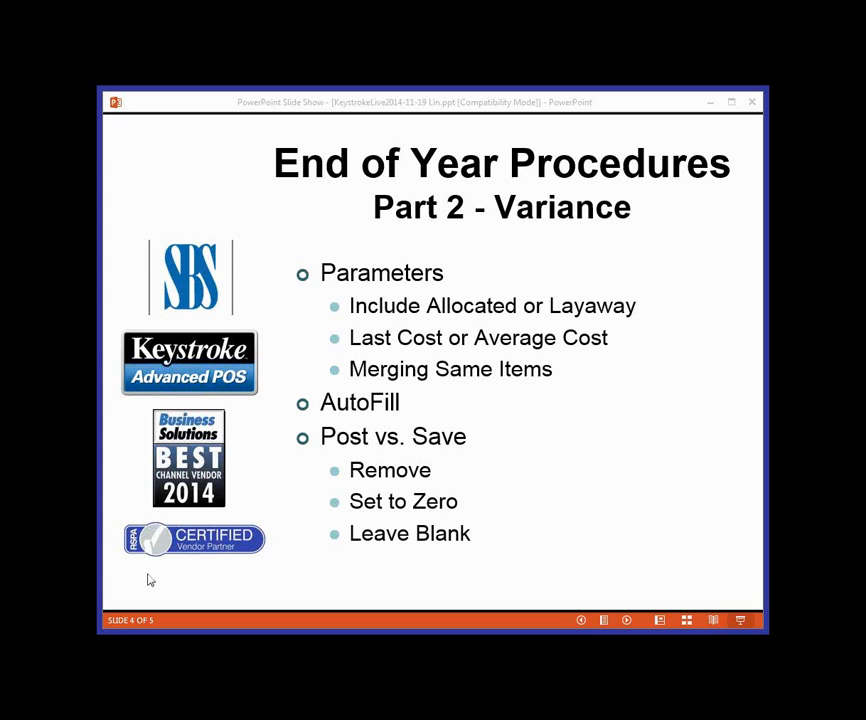
{"action": "left_click", "coordinate": [581, 621]}
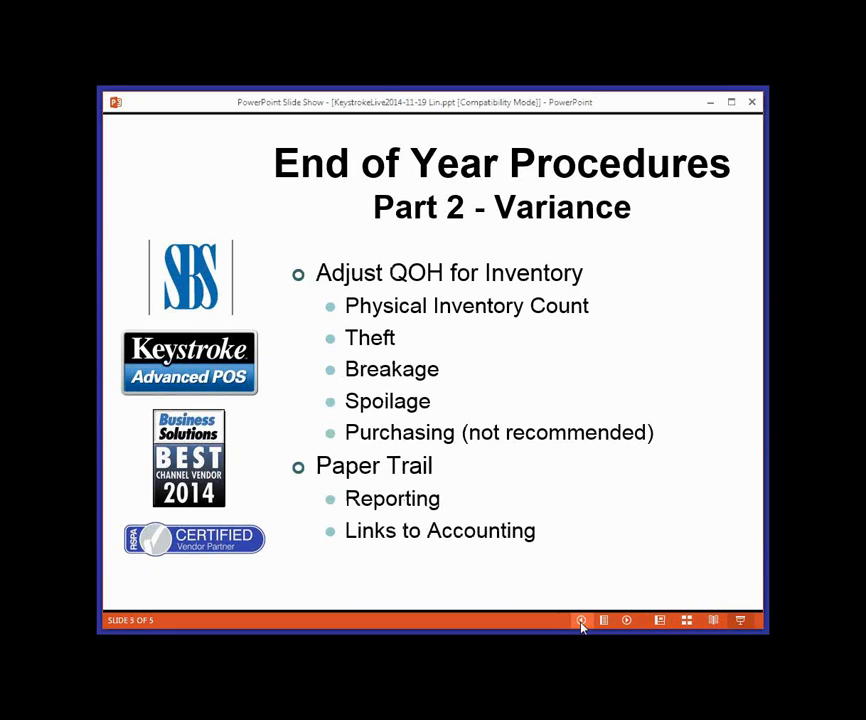